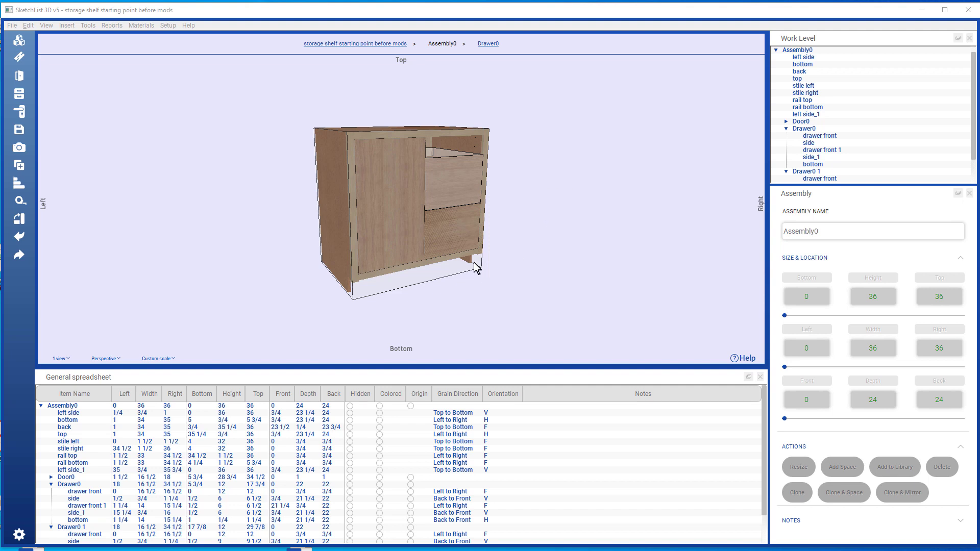
- Turn the view to face the cabinet front and select the whole cabinet assembly at project level
left_click(394, 236)
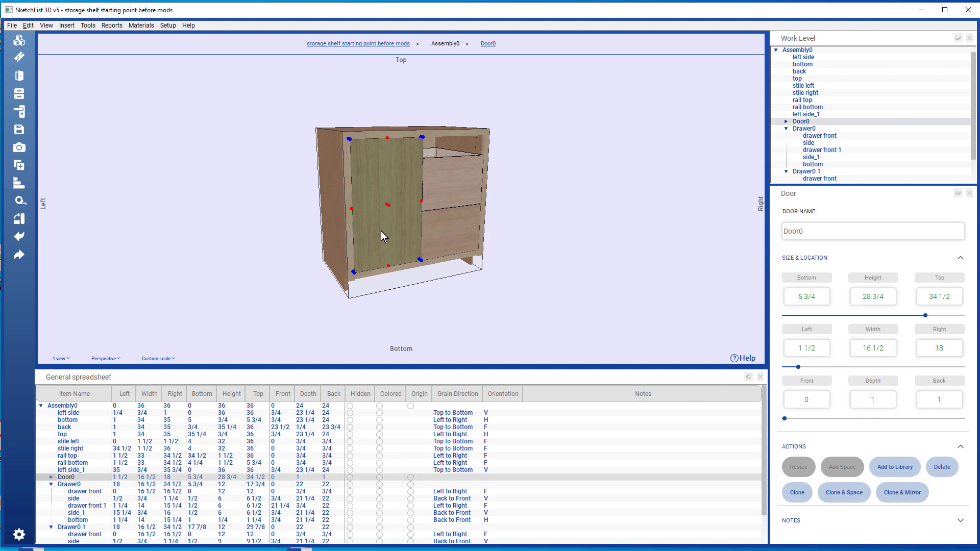
right_click_drag(378, 228, 391, 237)
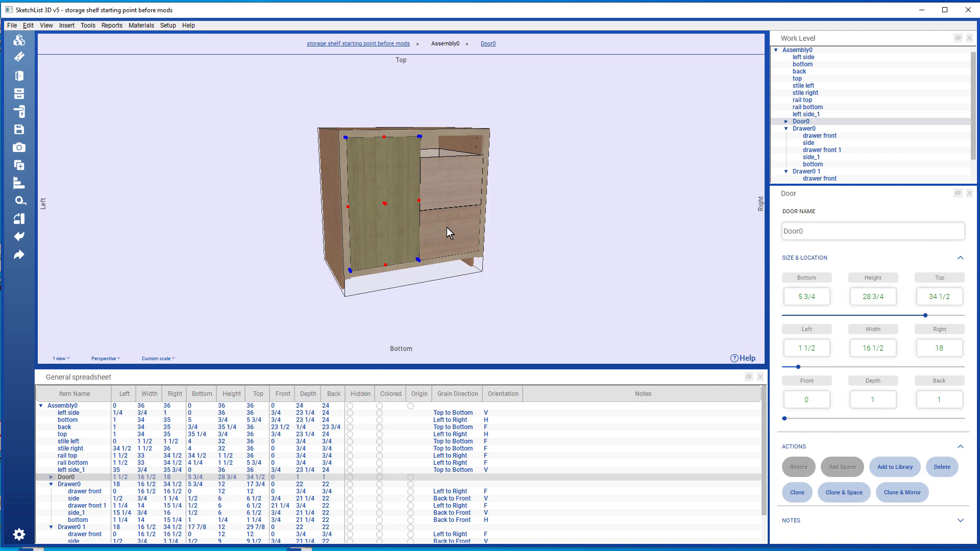
middle_click_drag(446, 228, 355, 265)
mouse_move(334, 257)
left_mouse_down()
mouse_move(330, 247)
mouse_move(344, 260)
left_mouse_up()
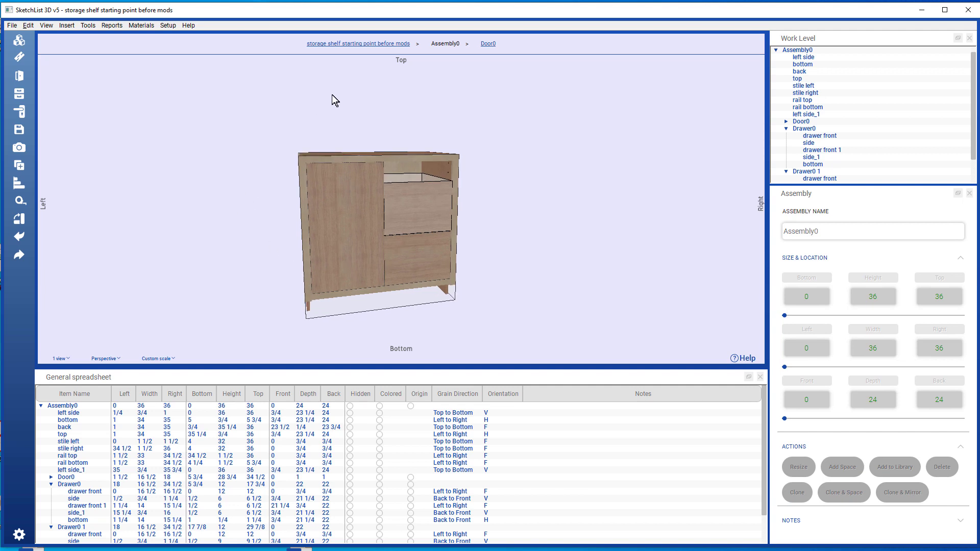
left_click(391, 45)
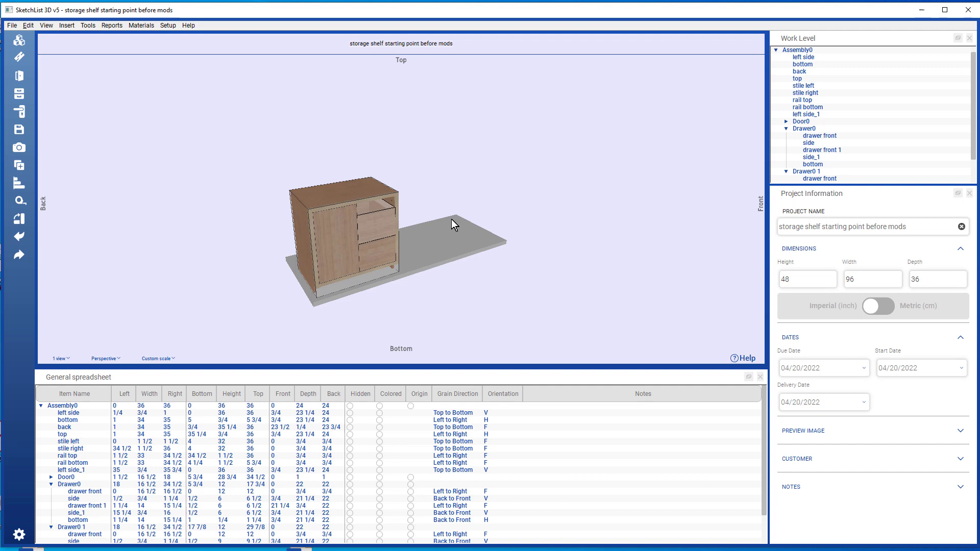
left_click_drag(448, 240, 341, 243)
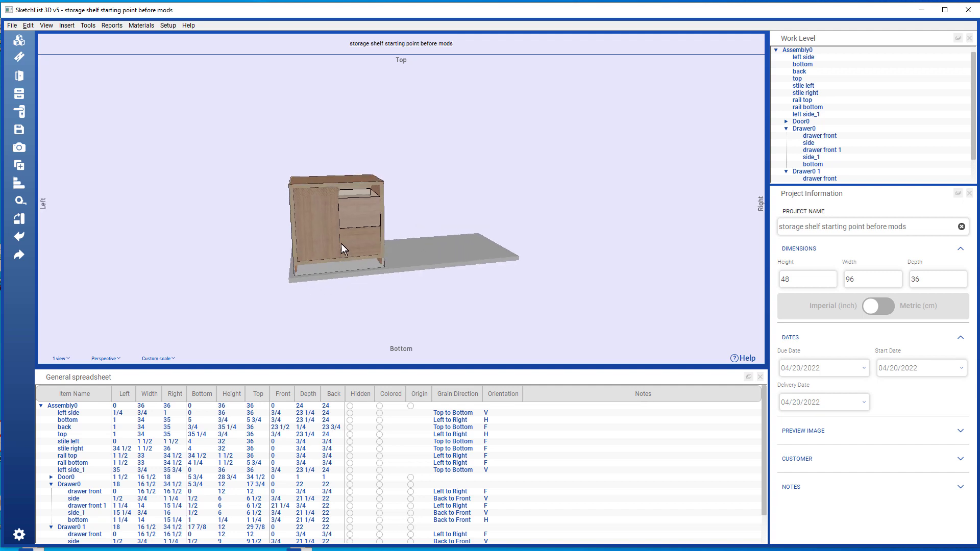
left_click(342, 236)
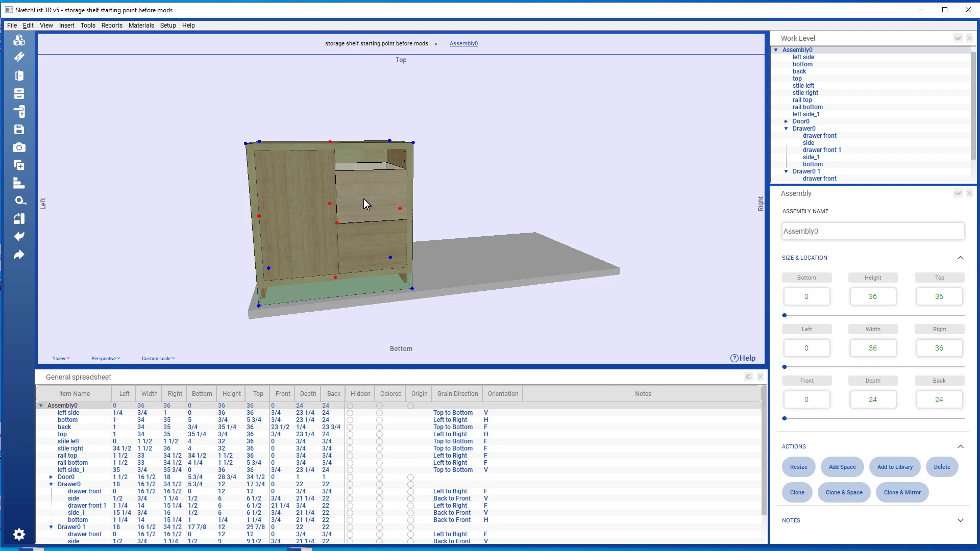
key("Escape")
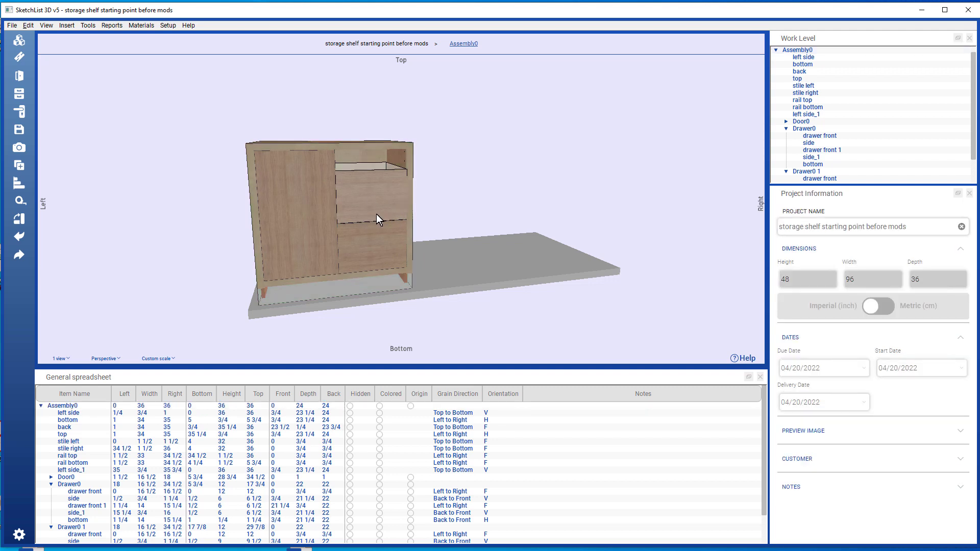
left_click(374, 206)
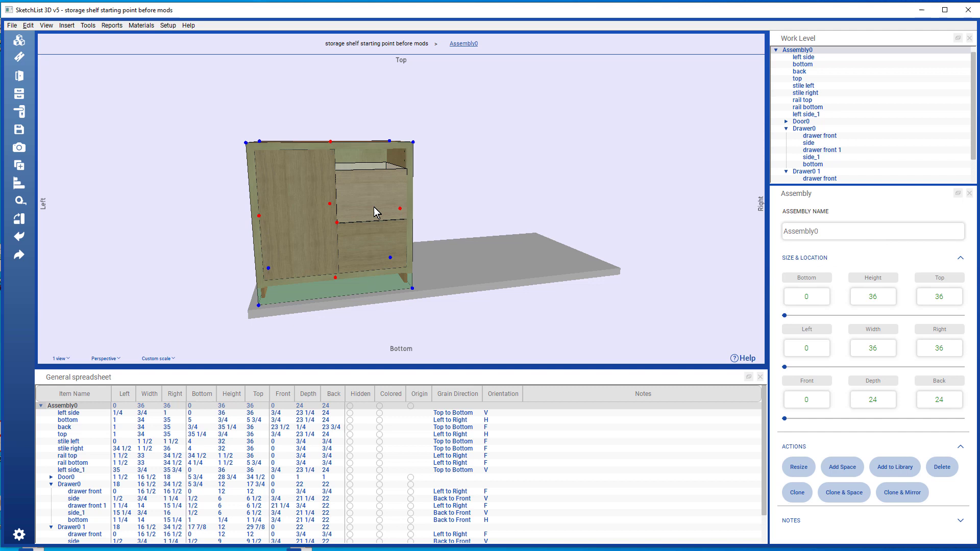
- Resize the cabinet from its right edge, changing the width from 36 to 48 in
left_click(400, 208)
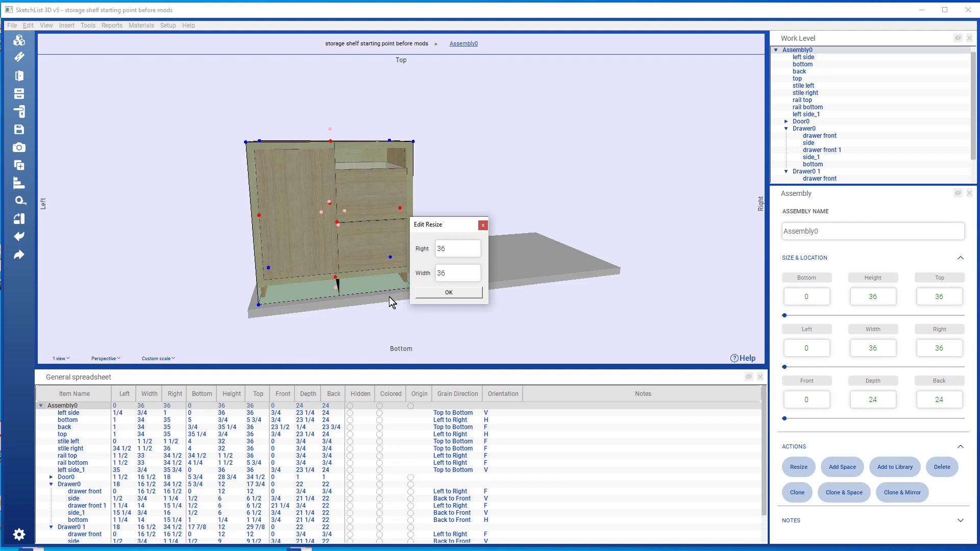
left_click(545, 255)
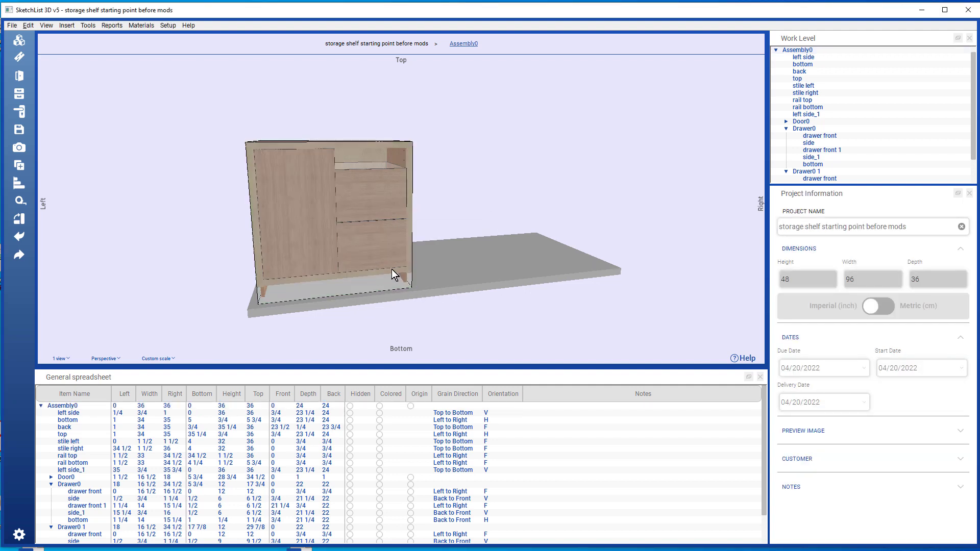
left_click(390, 247)
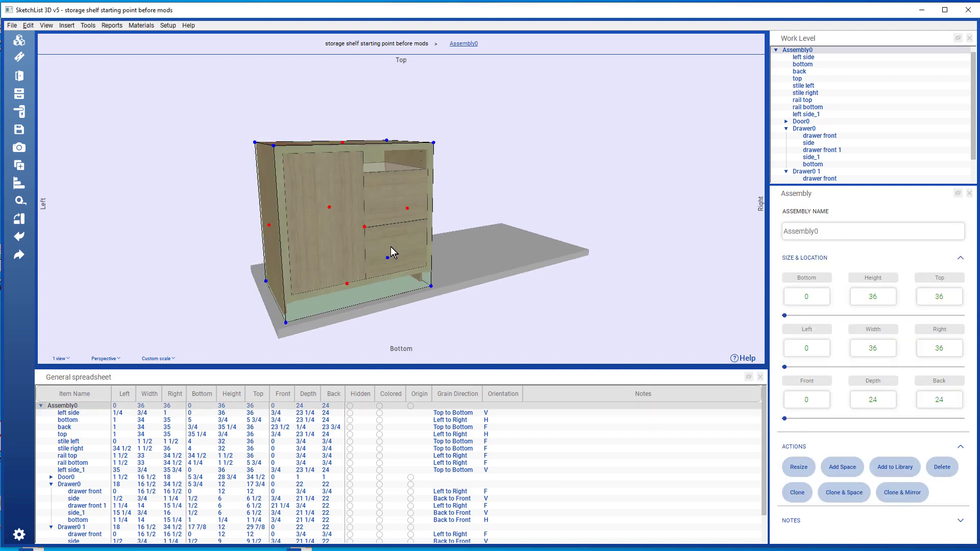
left_click(406, 209)
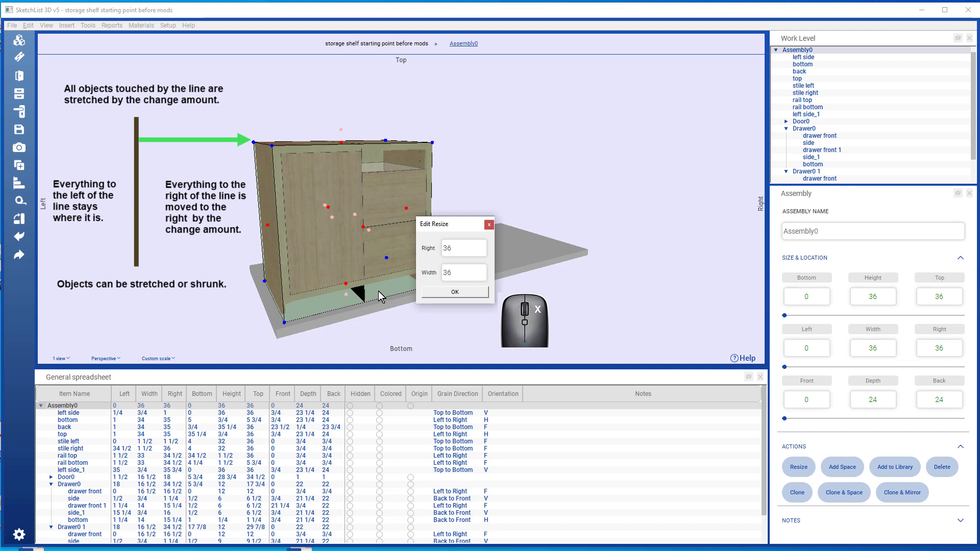
left_click(466, 272)
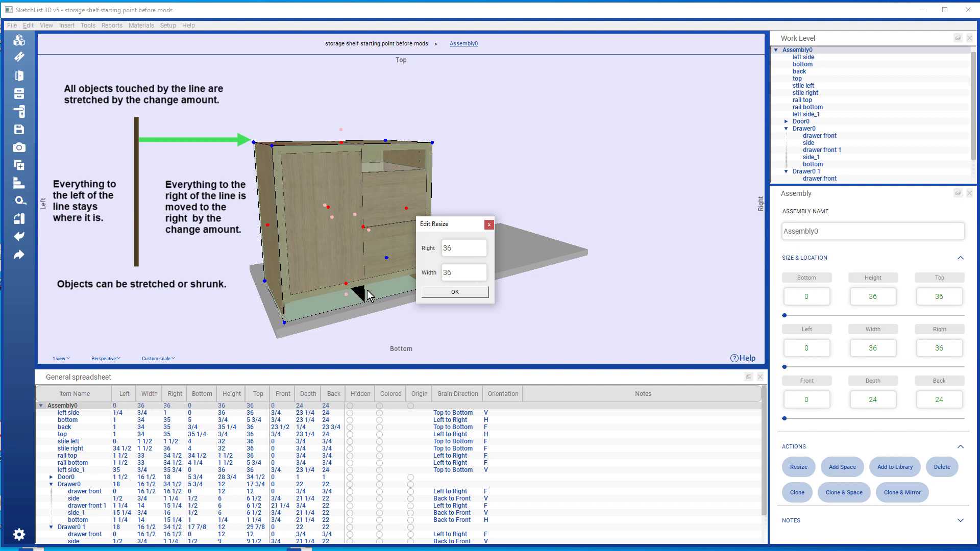
double_click(456, 272)
type("48")
left_click(457, 291)
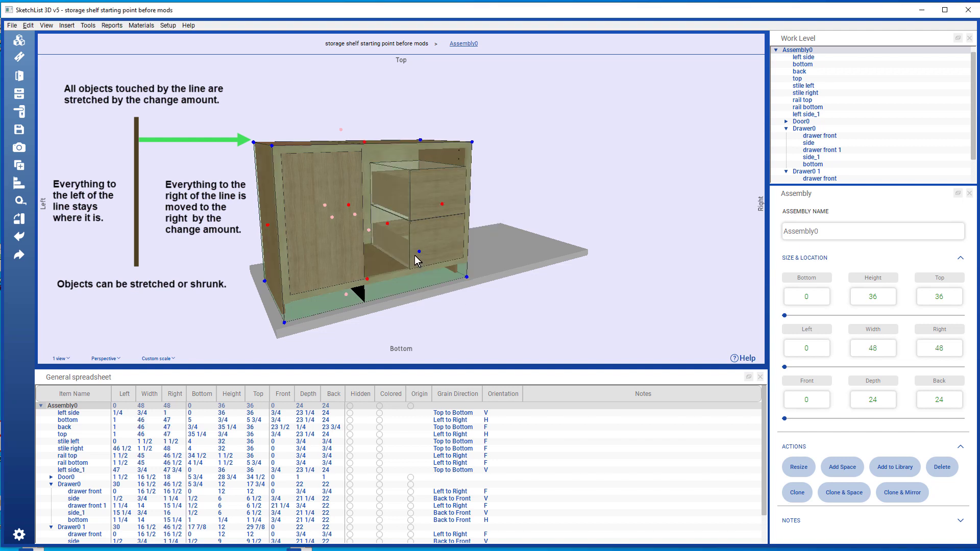
key("Escape")
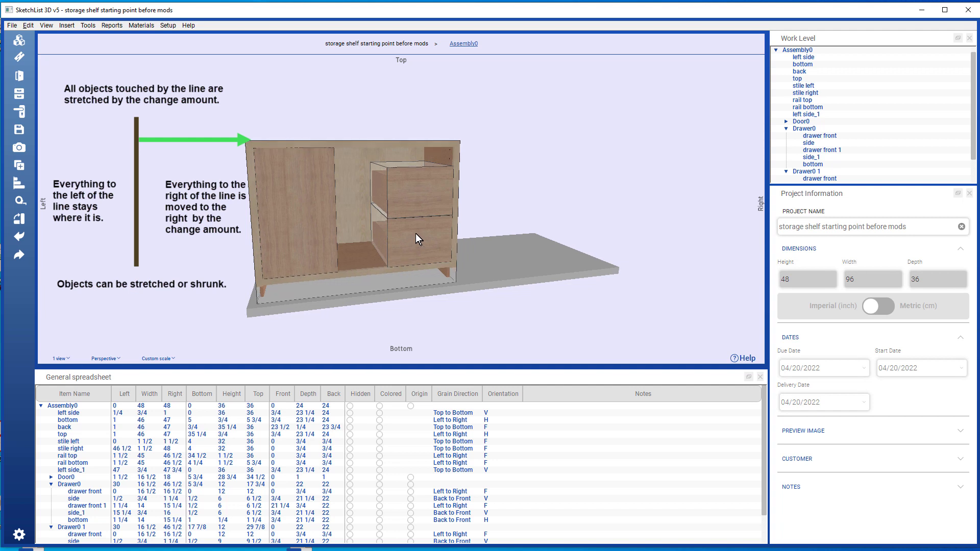
left_click(416, 238)
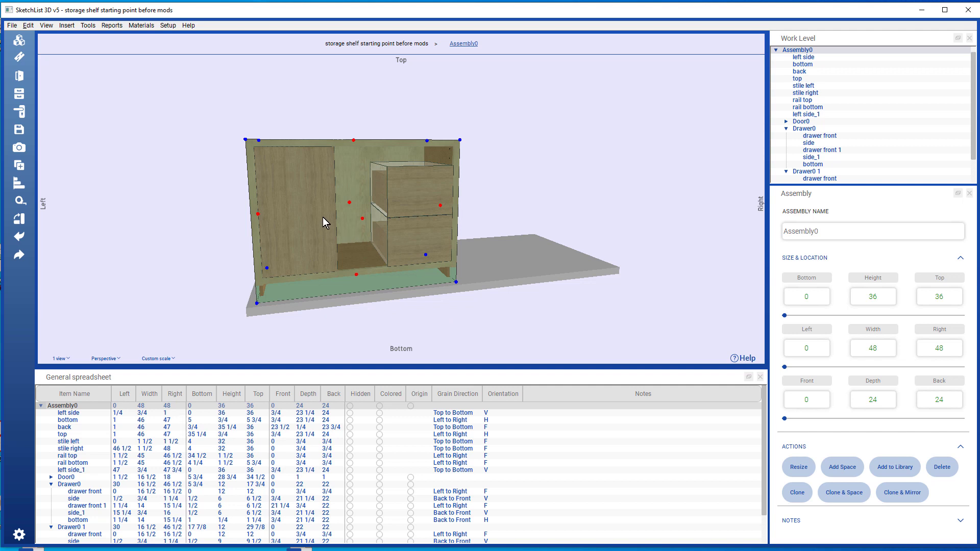
- Clear the selection and reselect the cabinet assembly
key("Escape")
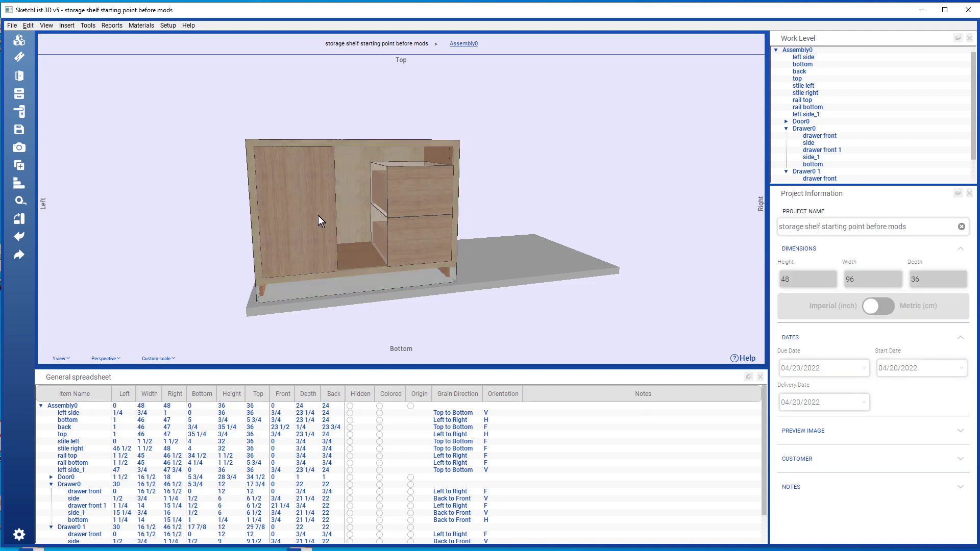
left_click(319, 220)
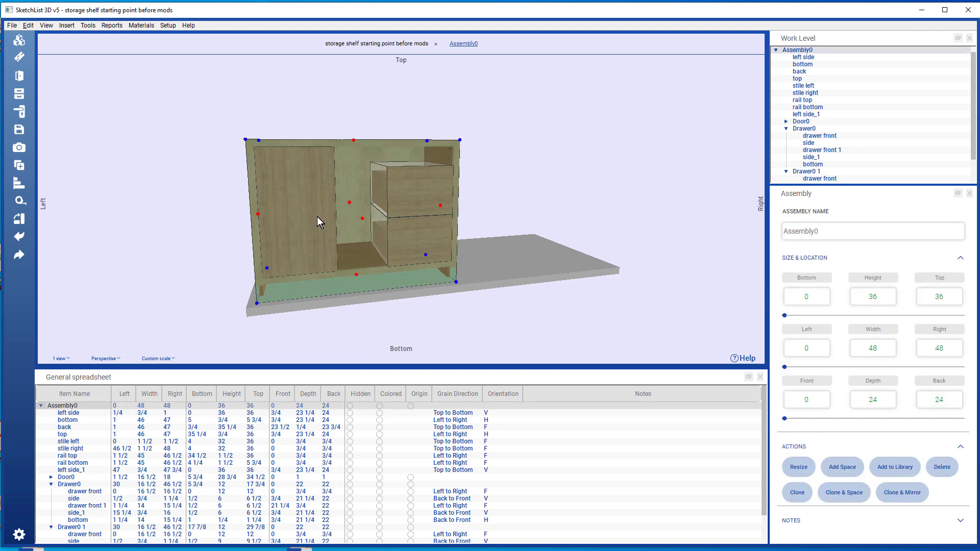
- Inside the cabinet assembly, move the door's right edge from 18 to 30
left_click(461, 45)
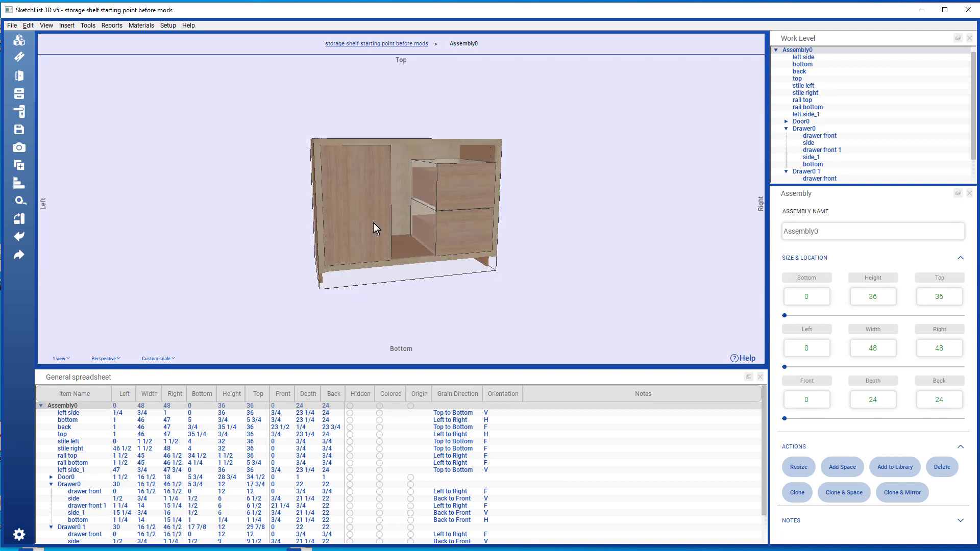
left_click(346, 206)
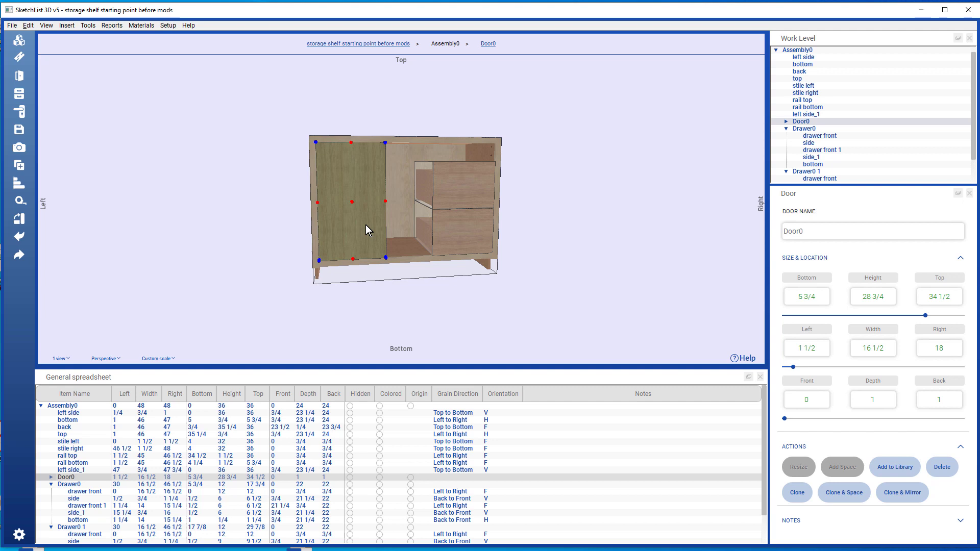
left_click(453, 223)
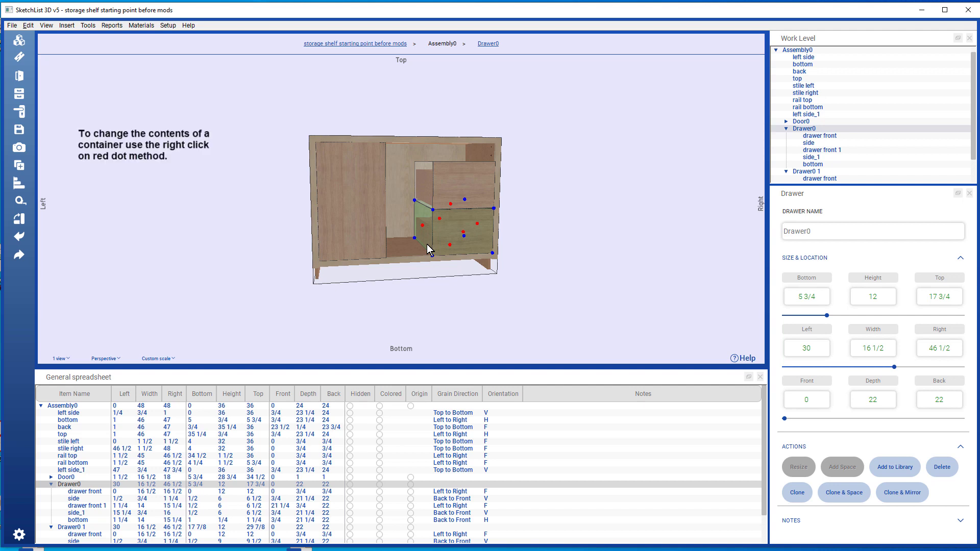
left_click(366, 204)
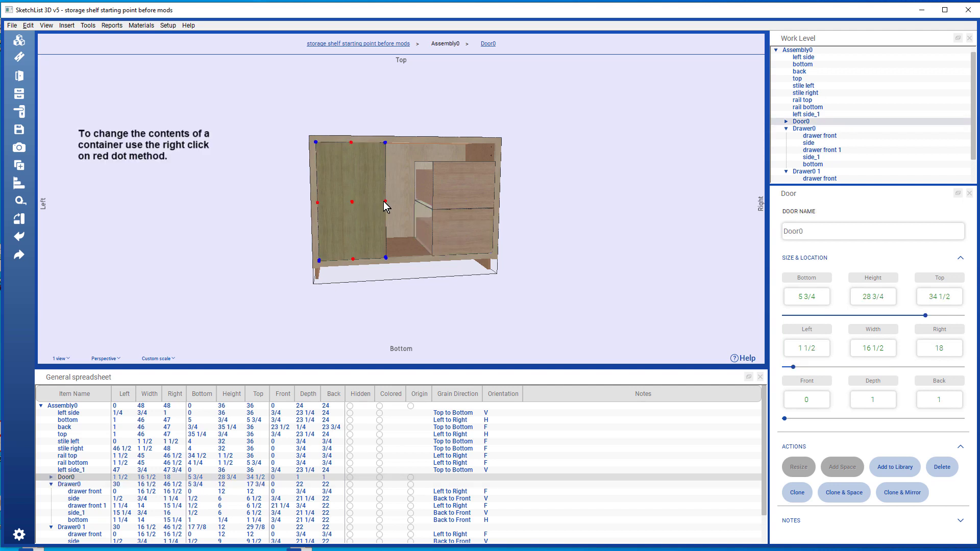
right_click(385, 202)
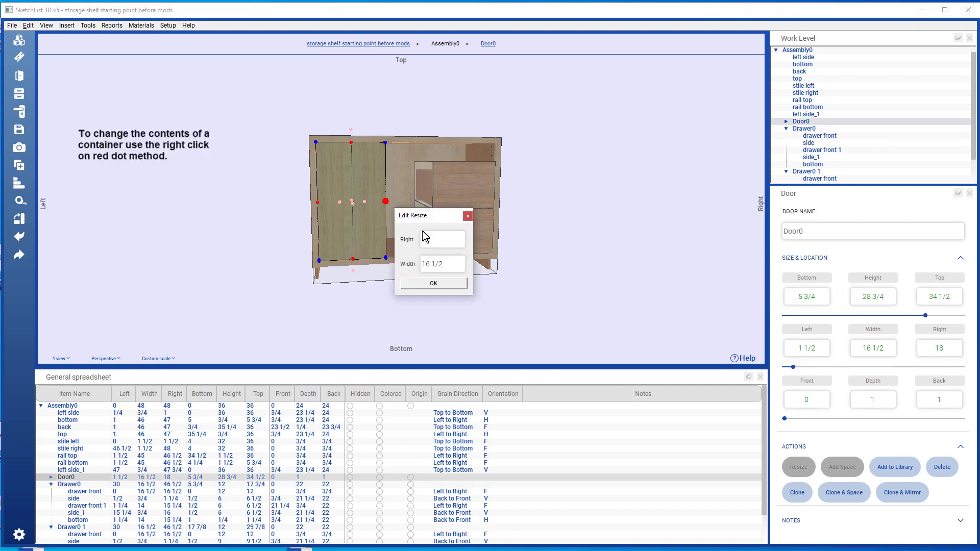
double_click(445, 243)
type("3")
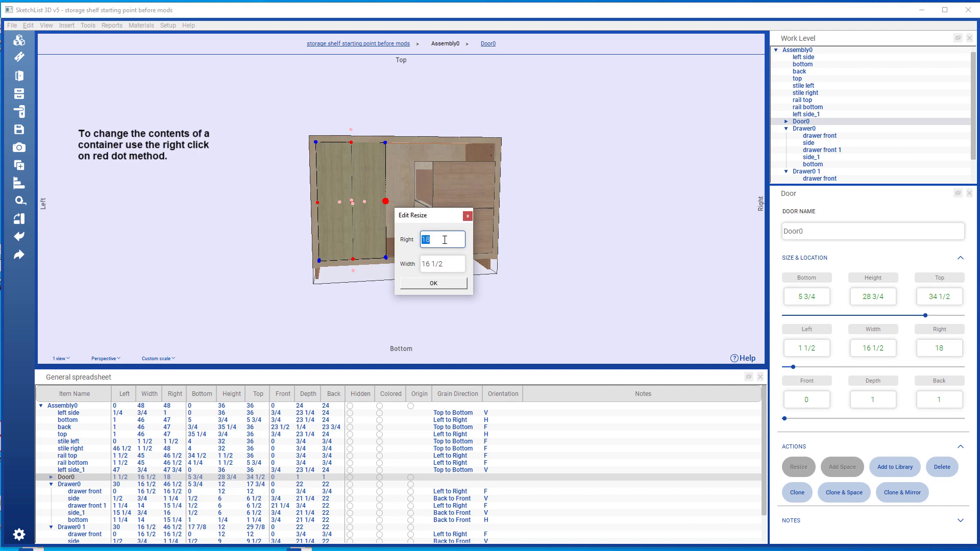
type("0")
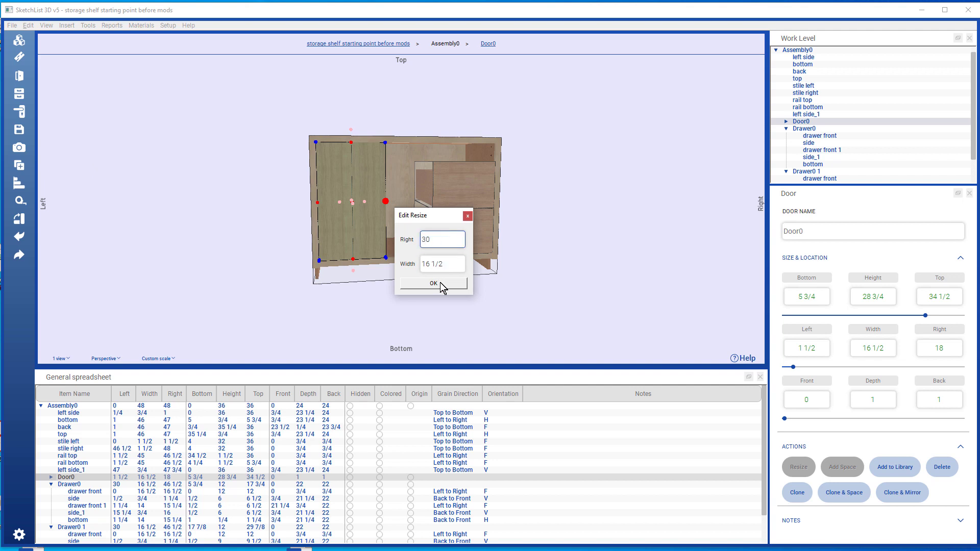
left_click(440, 284)
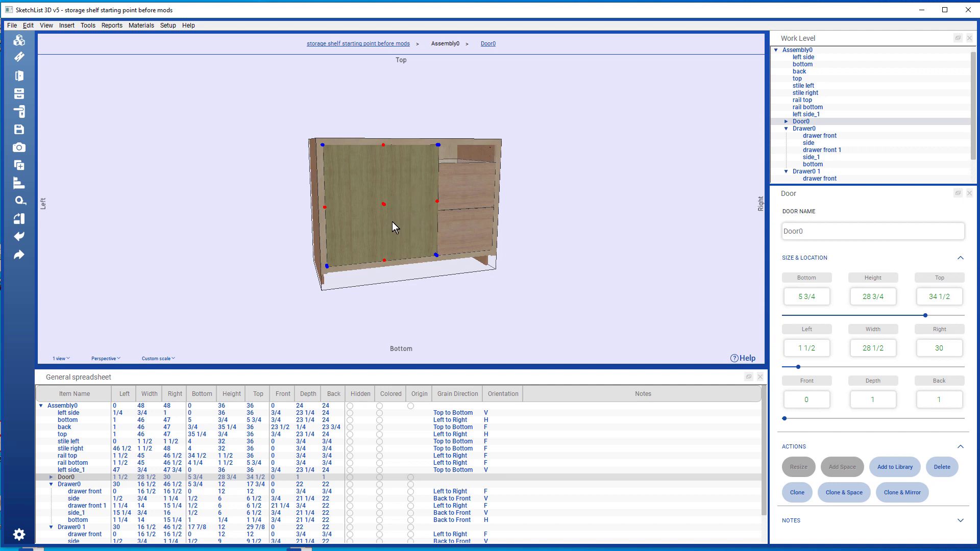
- Enter a 9 1/2 in width for the left door from its right edge
left_click_drag(392, 222, 768, 305)
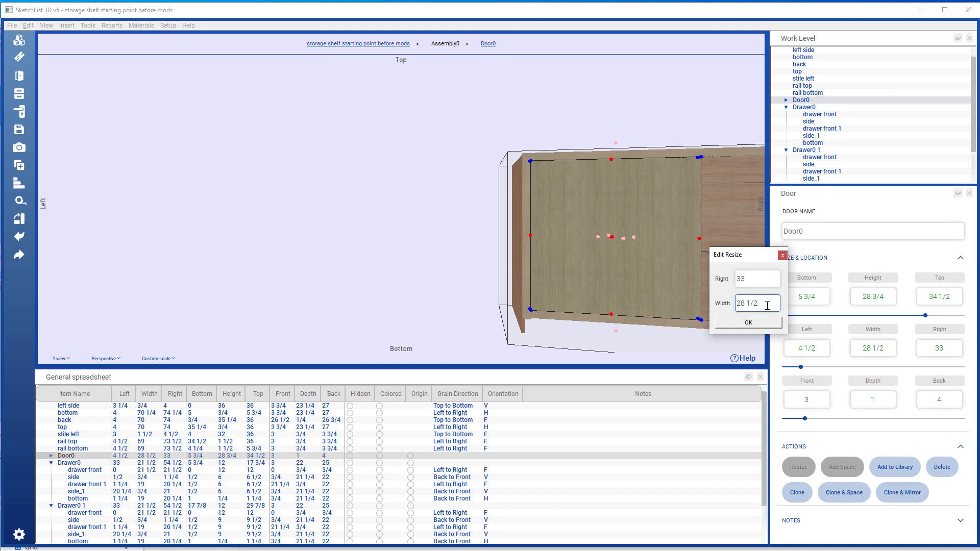
triple_click(768, 305)
type("9.5")
- Confirm the 9 1/2 in door width and clone the door twice to the side with 0 spacing
left_click(748, 323)
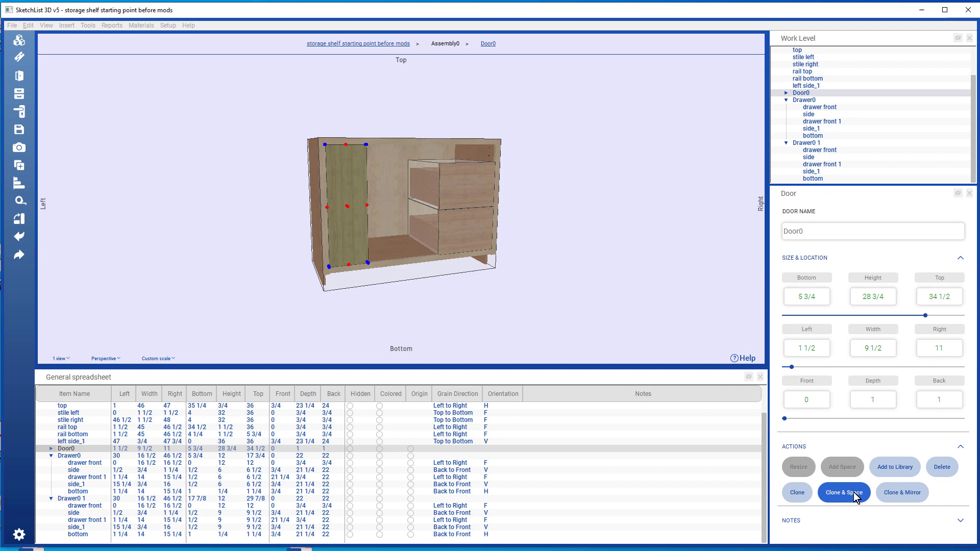
left_click(854, 492)
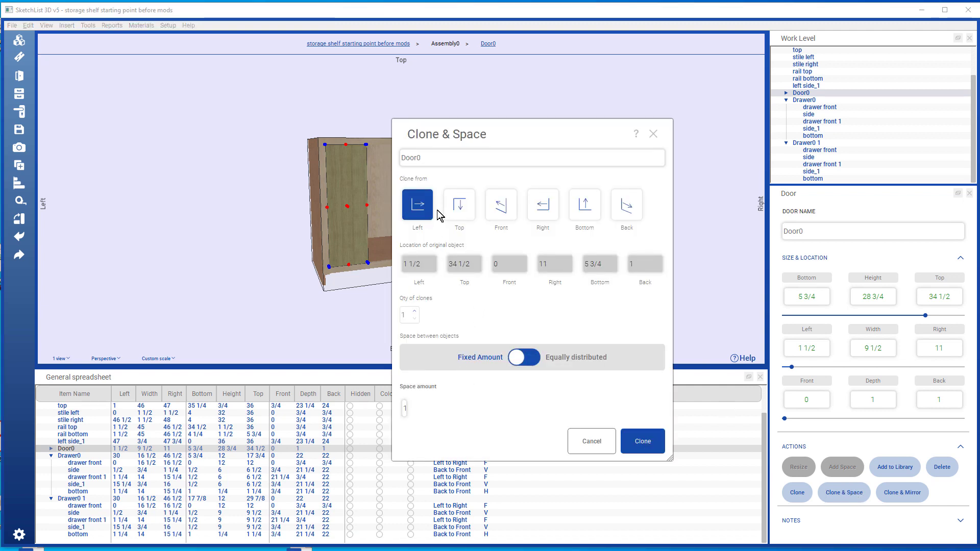
left_click(415, 312)
left_click(404, 408)
type("0")
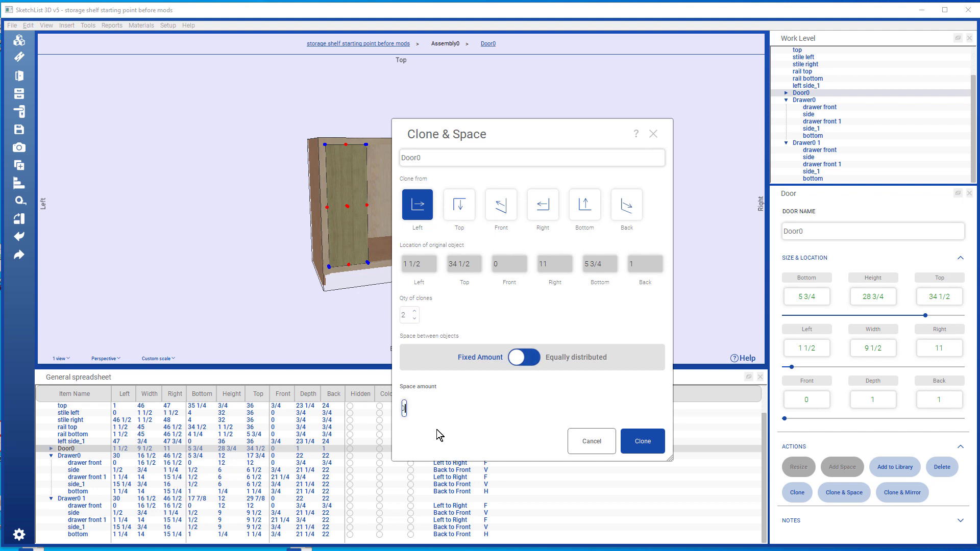
left_click(642, 440)
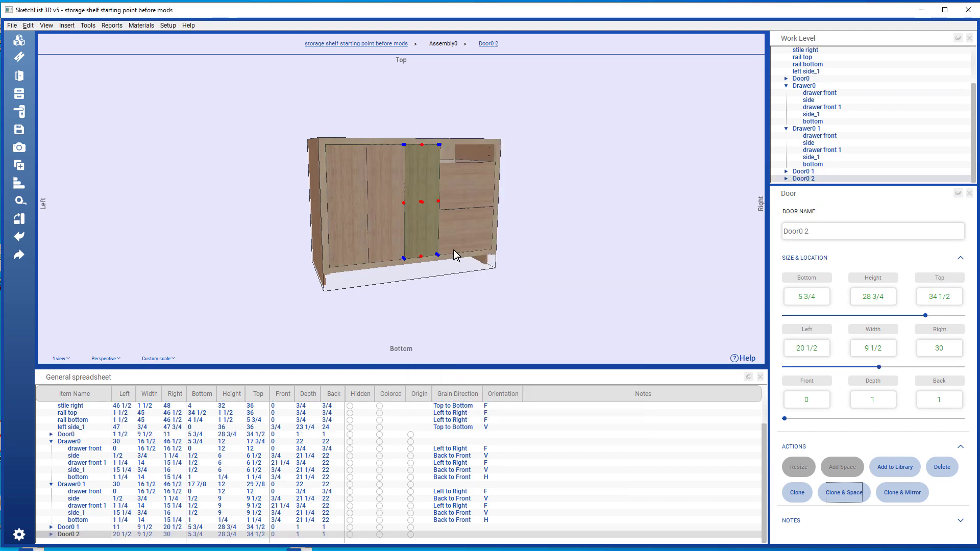
left_click(431, 231)
- Select the upper drawer and clone it in place
left_click_drag(431, 231, 418, 259)
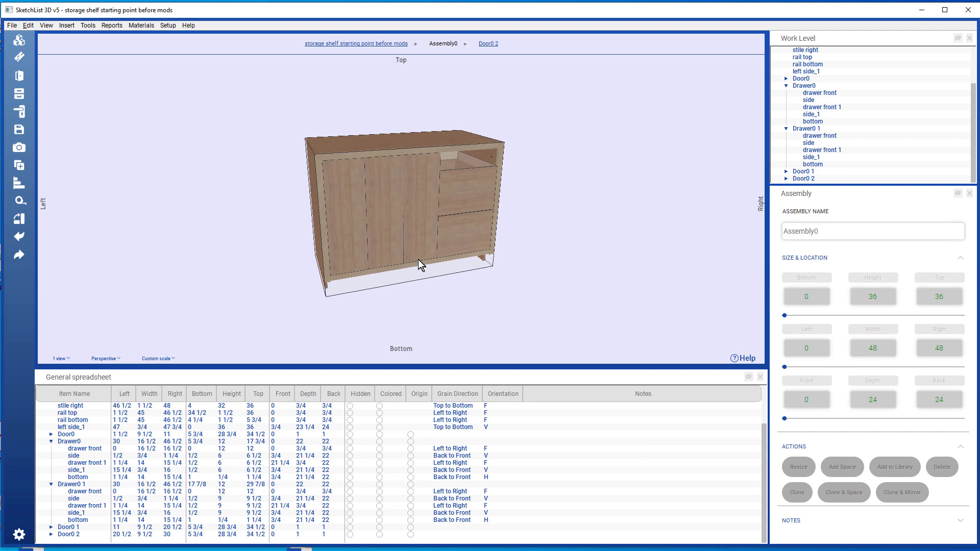
left_click(460, 203)
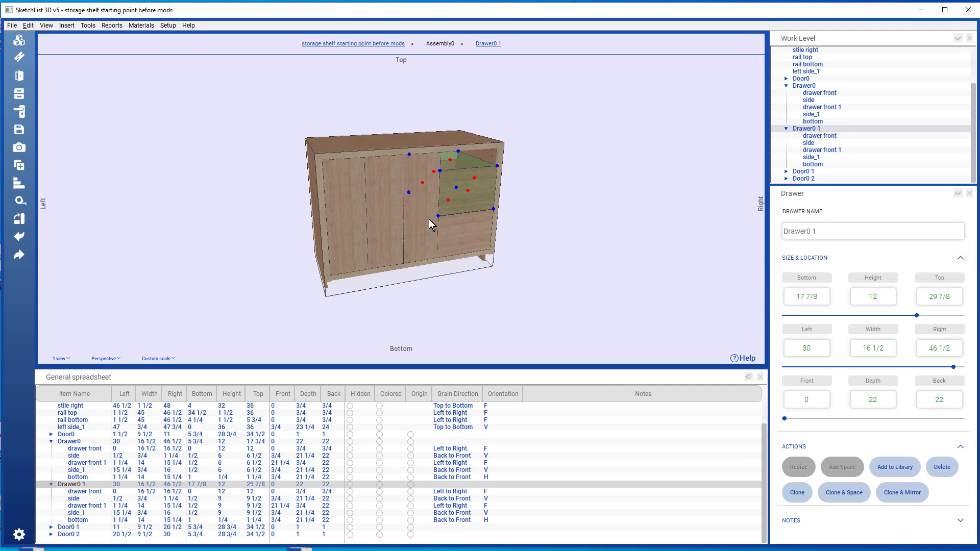
left_click(391, 181)
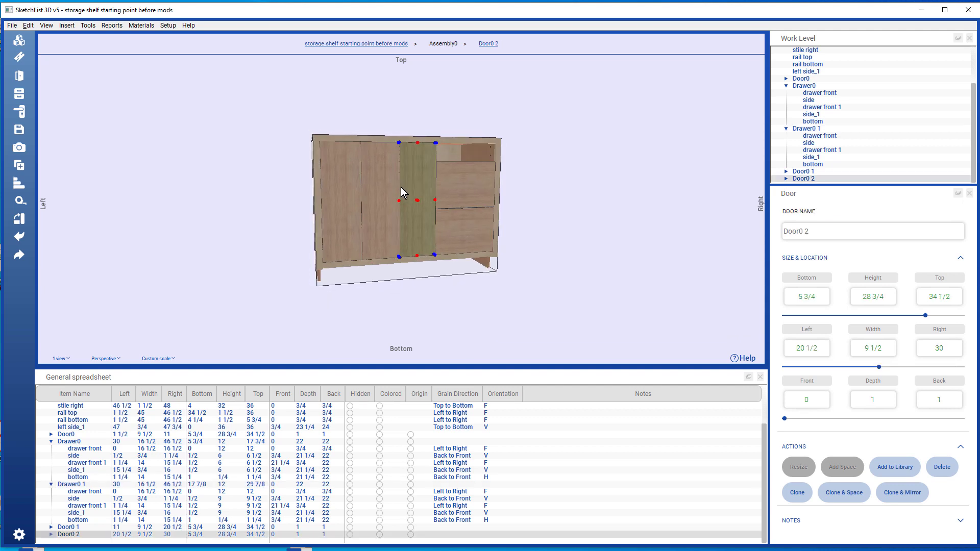
left_click(458, 188)
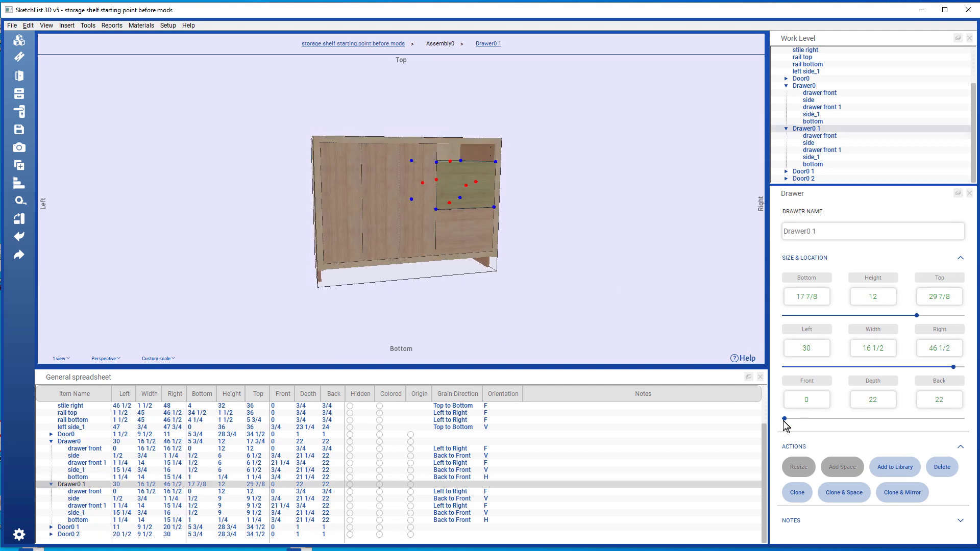
left_click(800, 491)
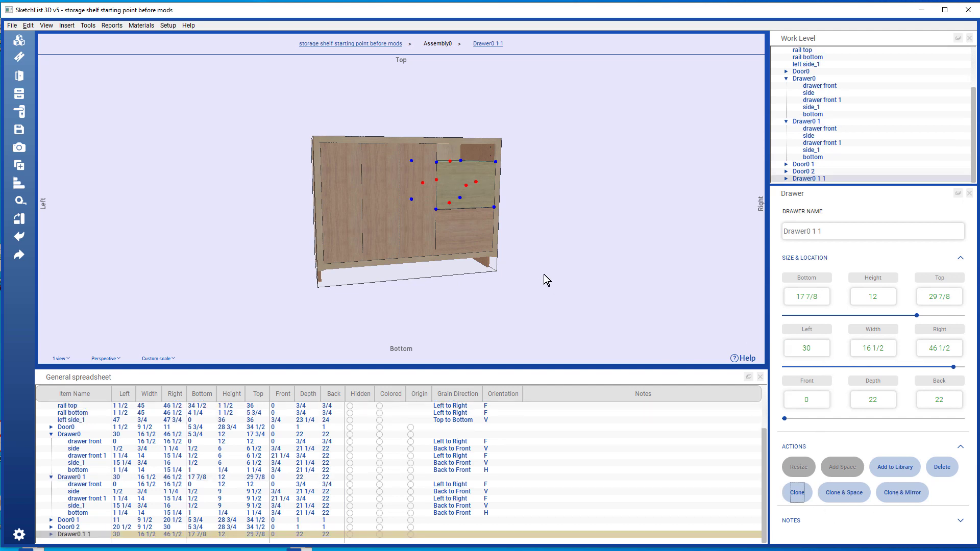
- Set Drawer0 1 1's Top to 34 1/2 in the General spreadsheet
left_click(463, 140)
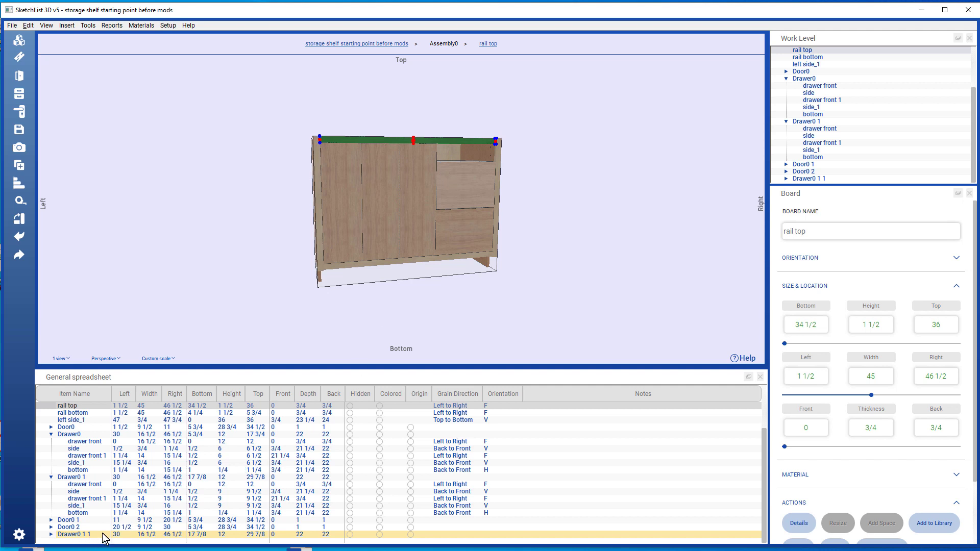
left_click(260, 535)
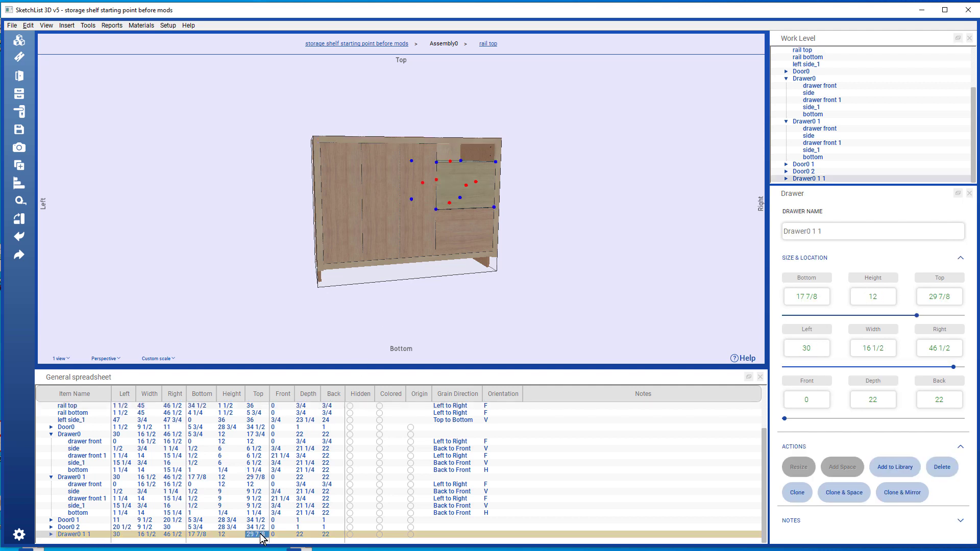
type("34")
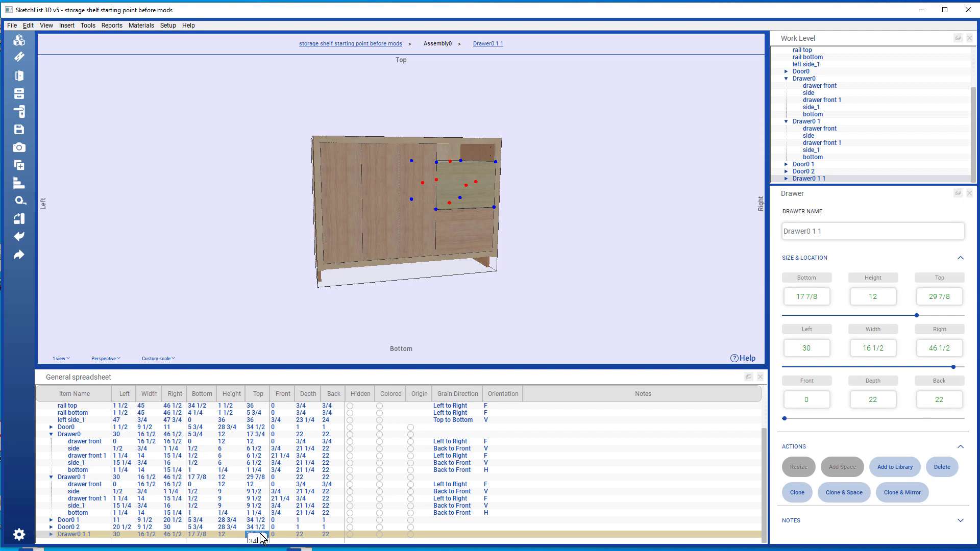
type(".5")
key("Return")
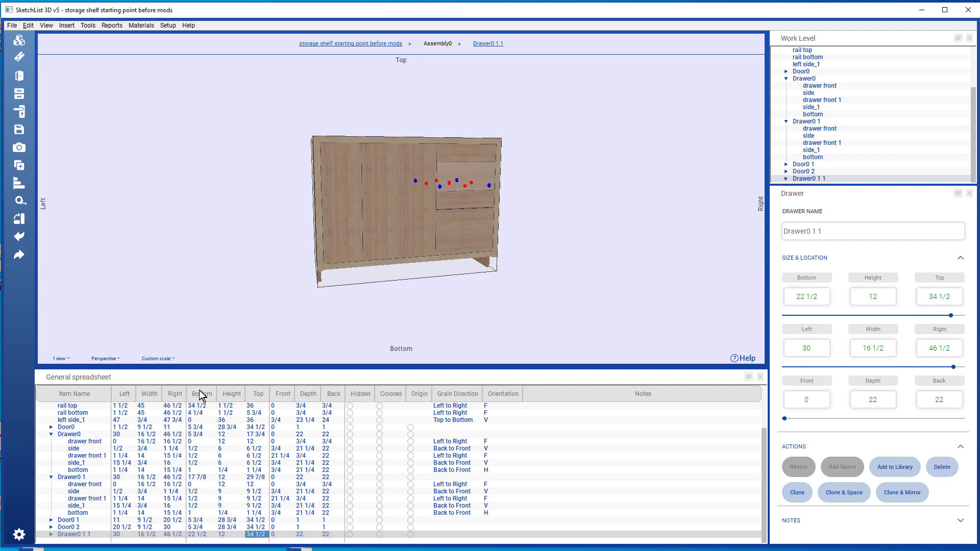
left_click(471, 195)
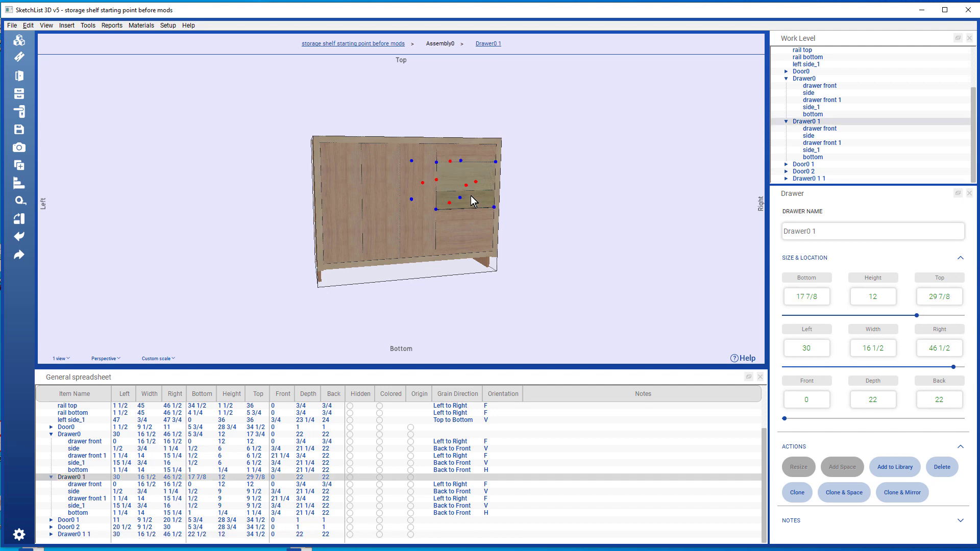
- Give the copied drawer a Bottom of 29 7/8 and a Height of 4 5/8
left_click(470, 152)
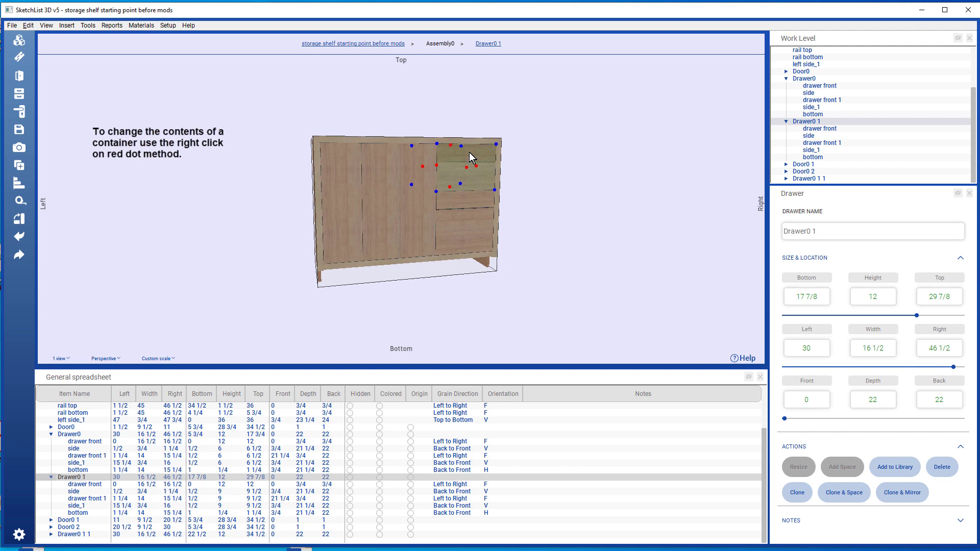
right_click(450, 188)
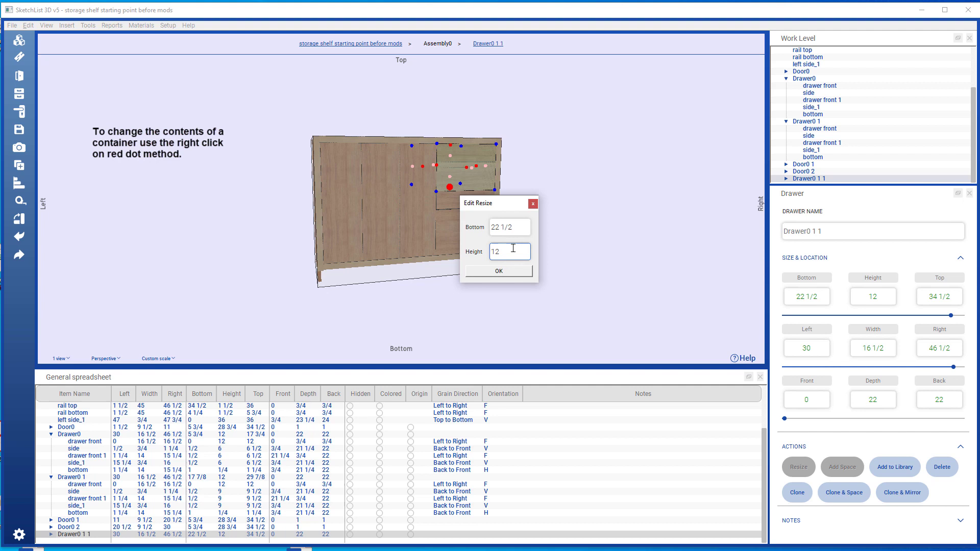
left_click(513, 231)
left_click(513, 249)
left_click(520, 227)
double_click(520, 227)
type("29 7/8")
key("Tab")
type("4 5/8")
left_click(502, 271)
- Check the drawers and the three narrow doors from an angled view
left_click(465, 183)
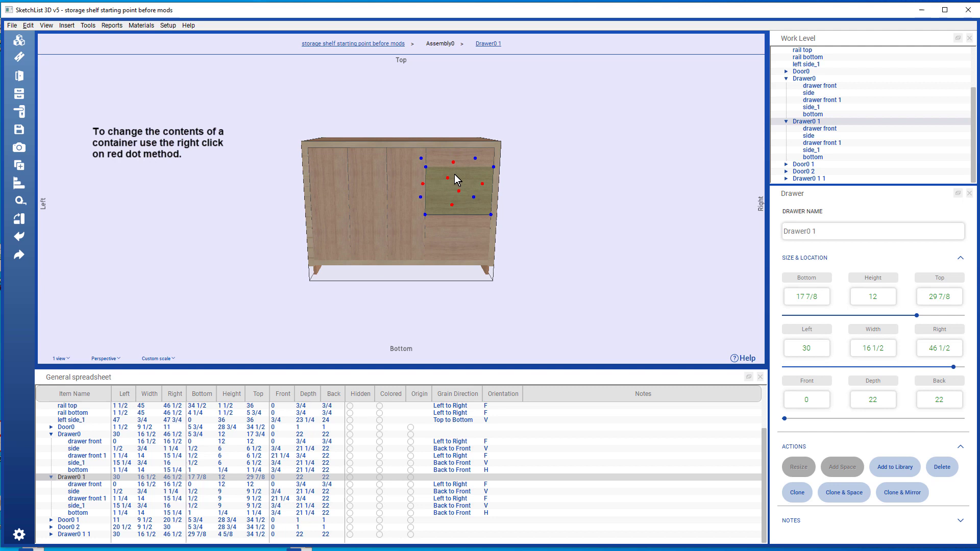
left_click(464, 229)
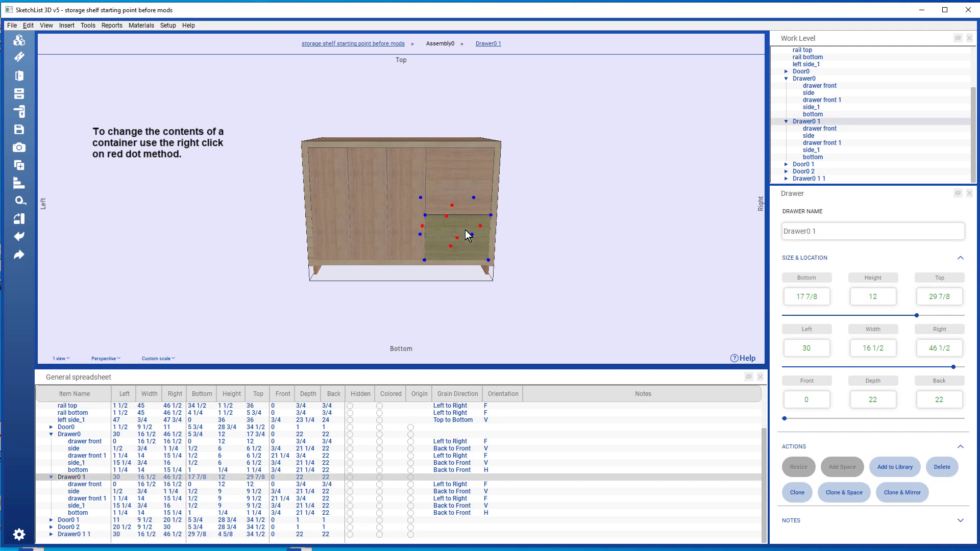
left_click(403, 207)
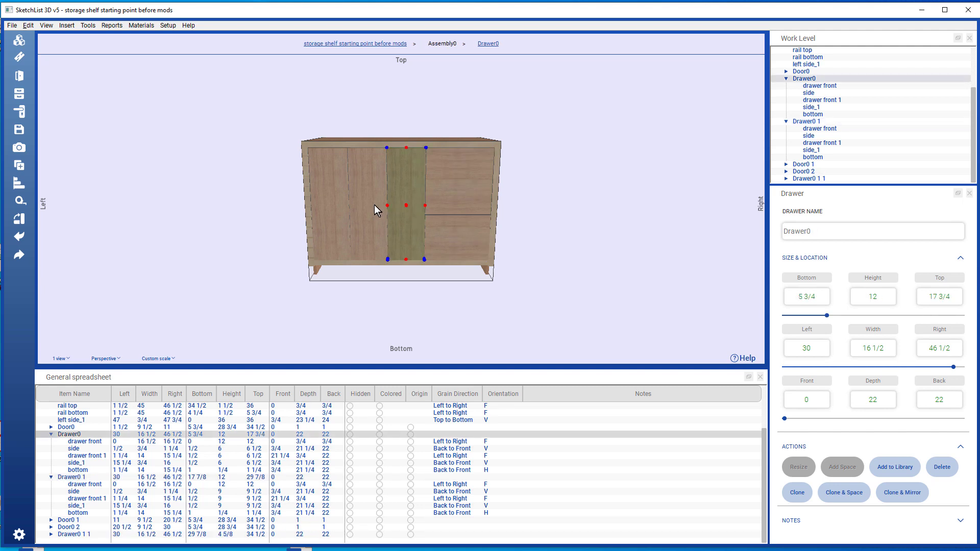
left_click(372, 204)
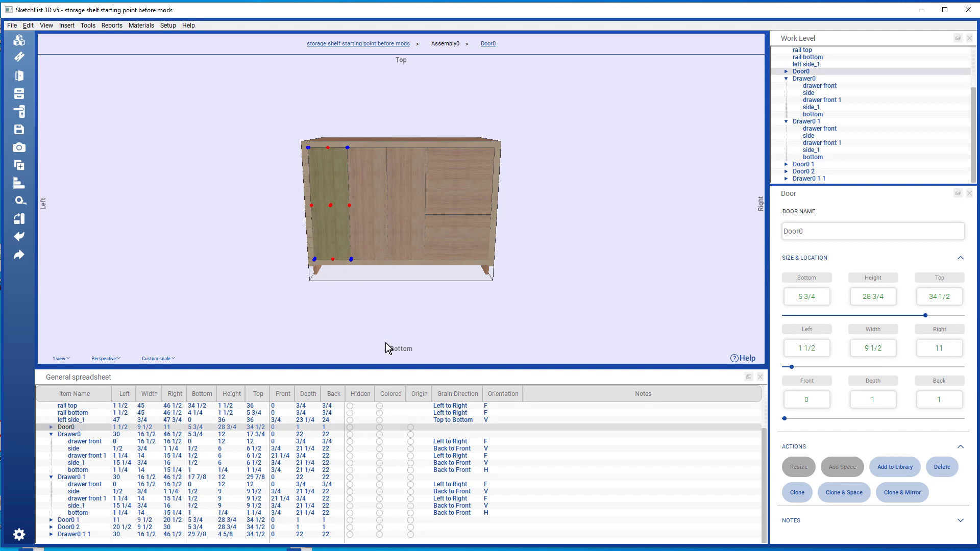
left_click(414, 213)
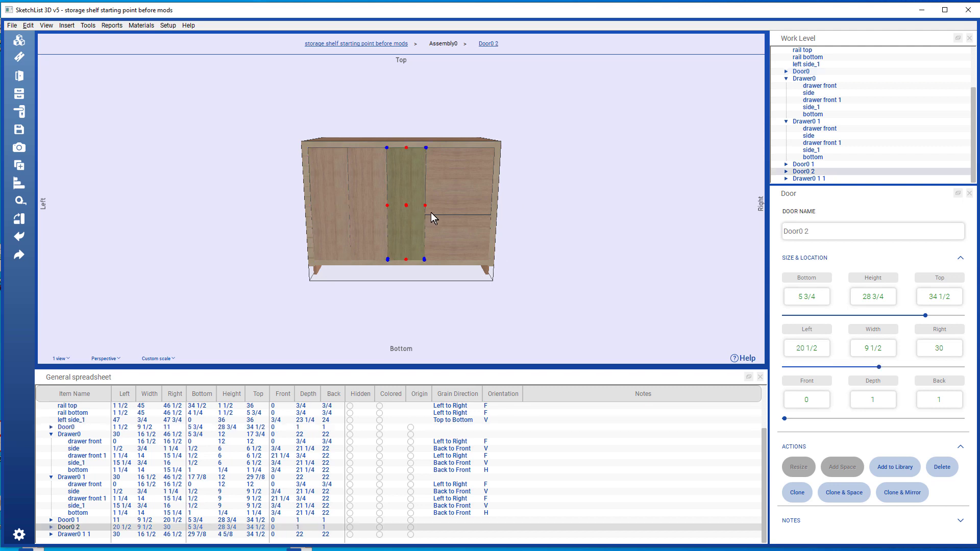
mouse_move(431, 212)
left_mouse_down()
mouse_move(452, 227)
mouse_move(434, 214)
left_mouse_up()
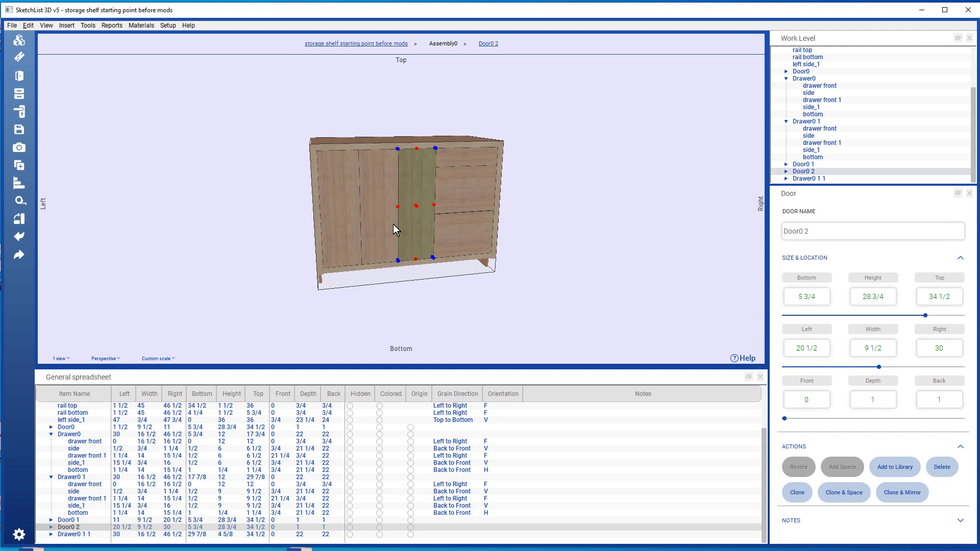
left_click_drag(393, 225, 449, 225)
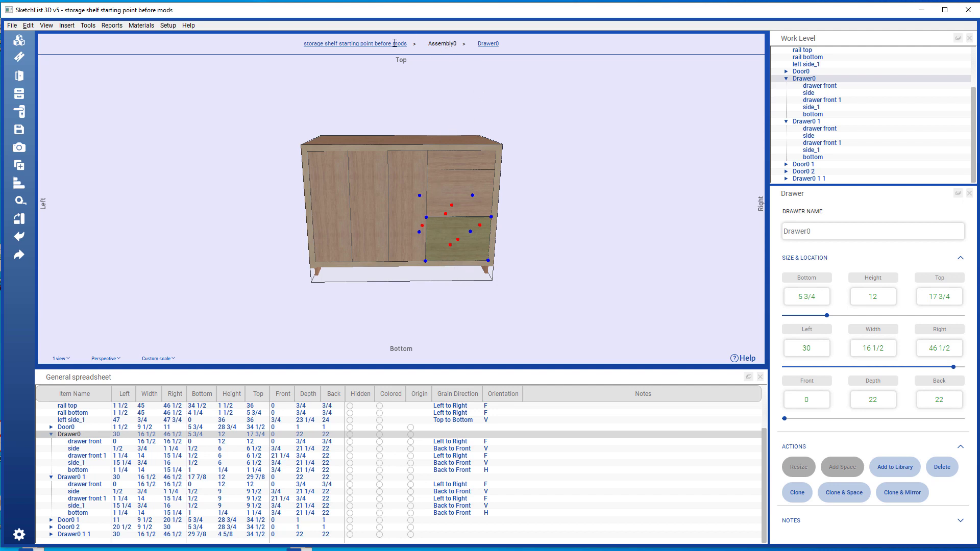
- At project level, extend the cabinet assembly's right edge to 60, then to 72
left_click(335, 44)
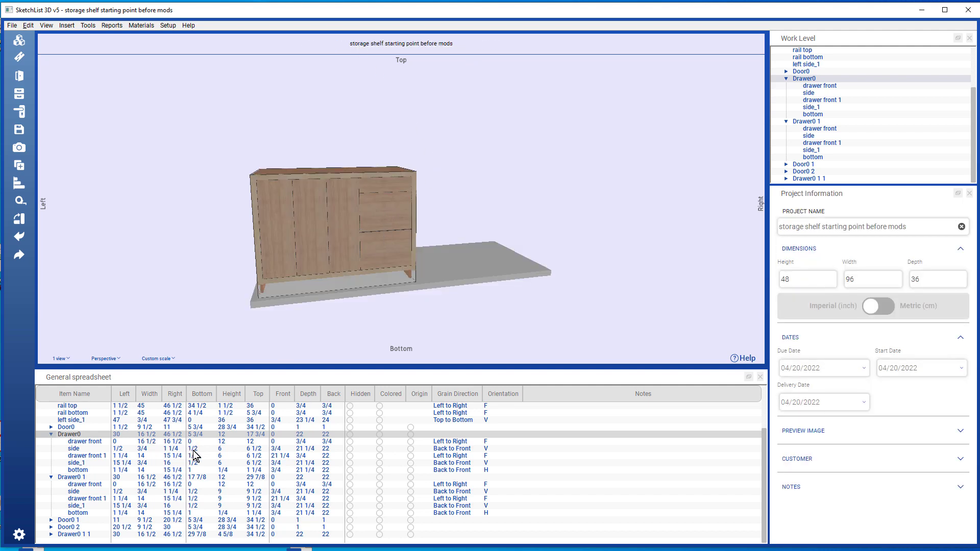
scroll(206, 445, "up", 3)
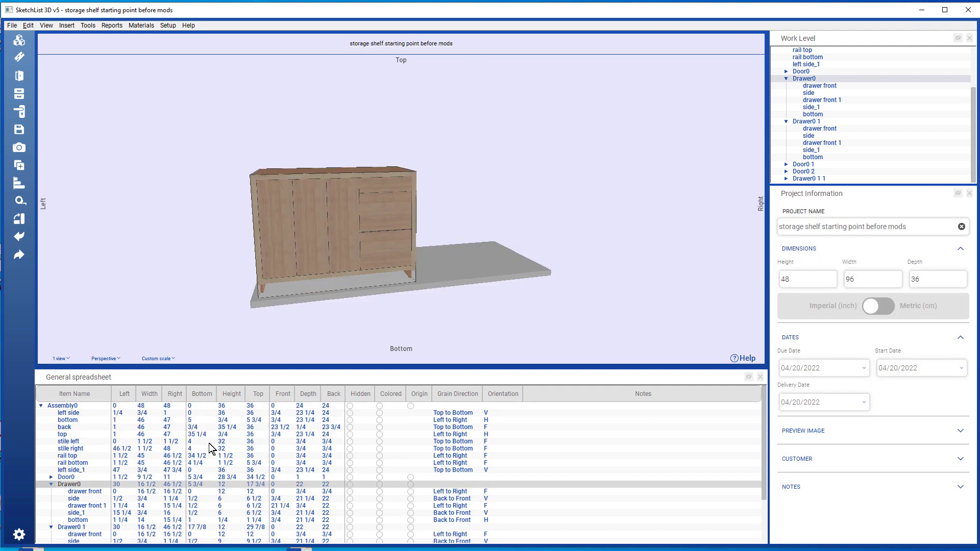
left_click(175, 407)
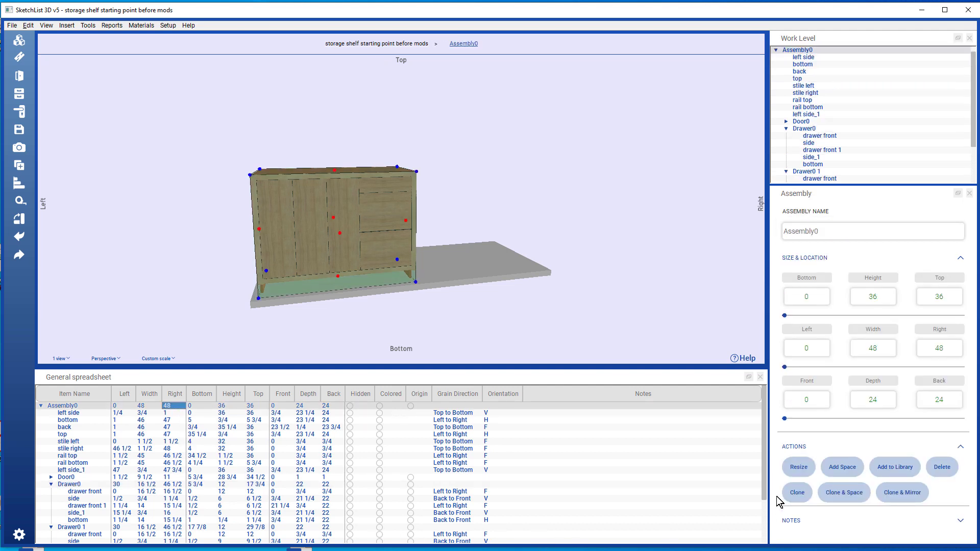
type("60")
key("Return")
left_click(148, 398)
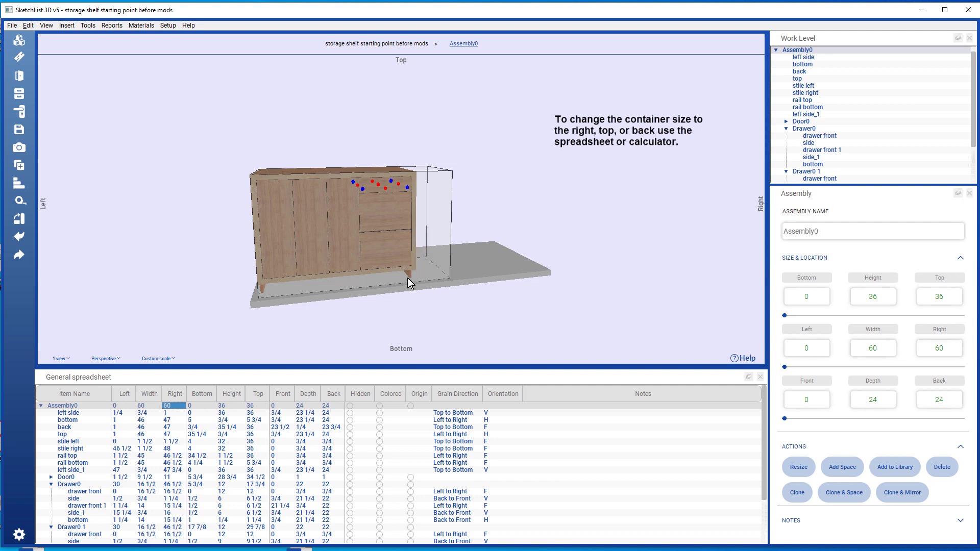
double_click(182, 408)
type("72")
key("Return")
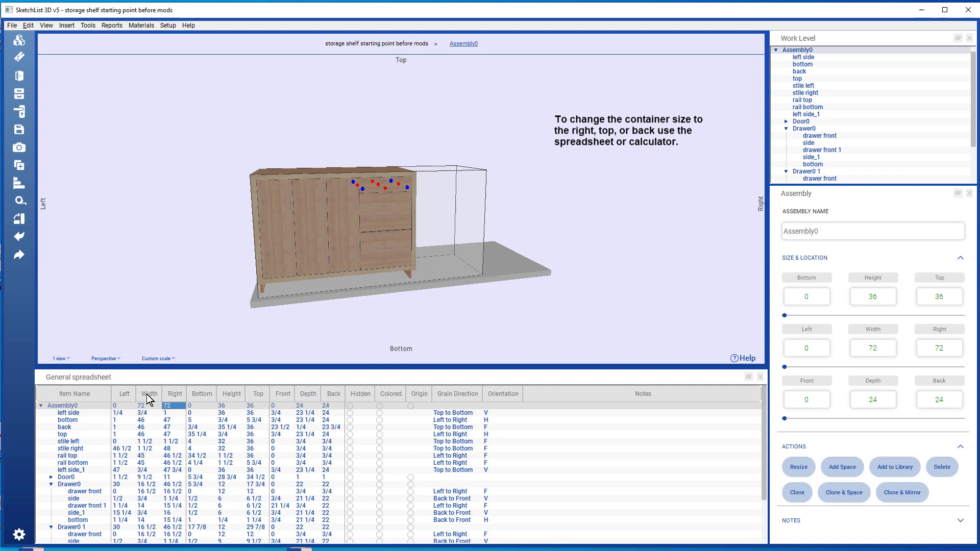
left_click_drag(367, 223, 380, 254)
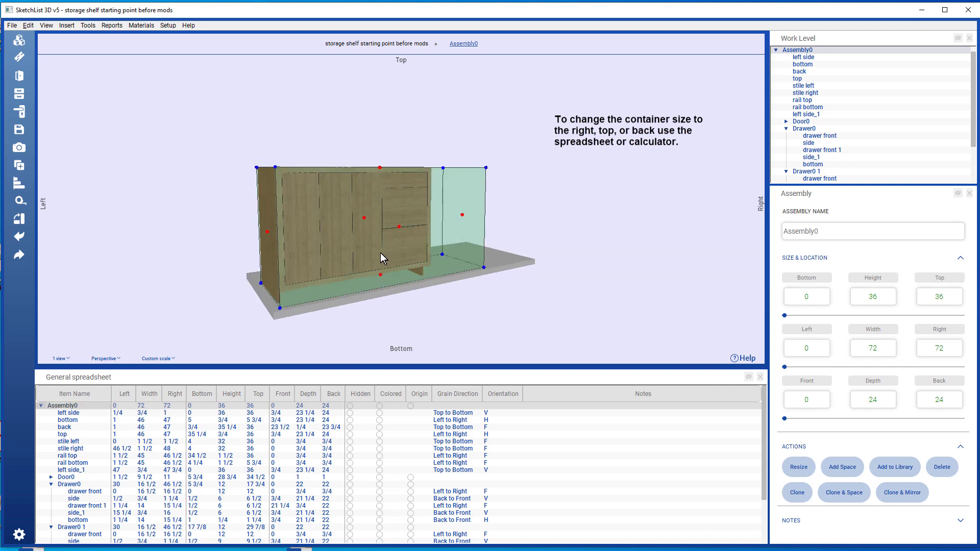
- Delete the old right side board and the right stile
left_click(461, 45)
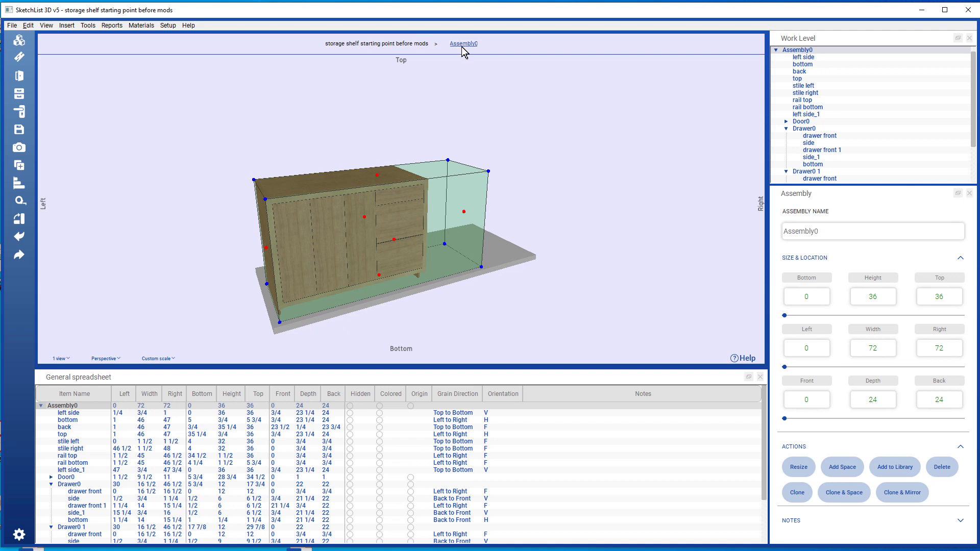
left_click(411, 218)
left_click_drag(391, 220, 382, 217)
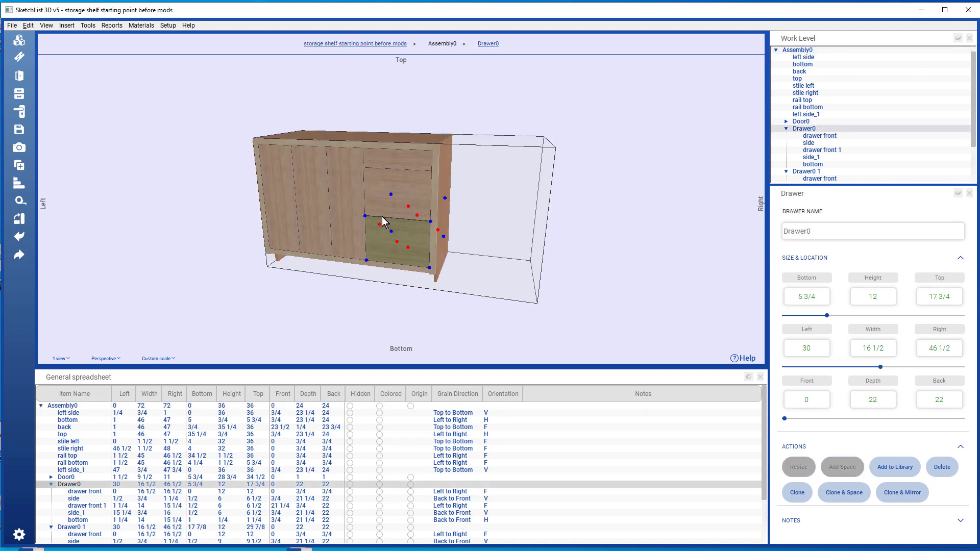
left_click(444, 171)
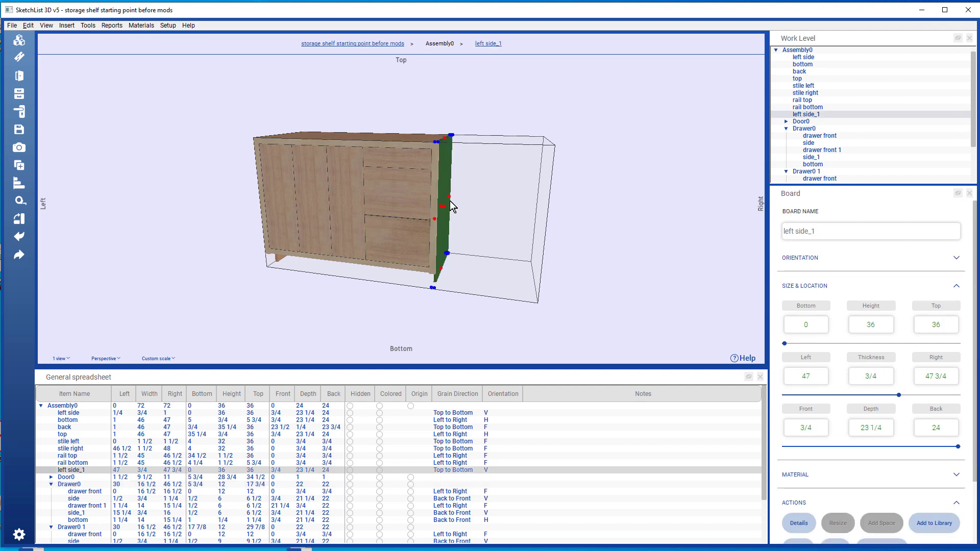
key("Delete")
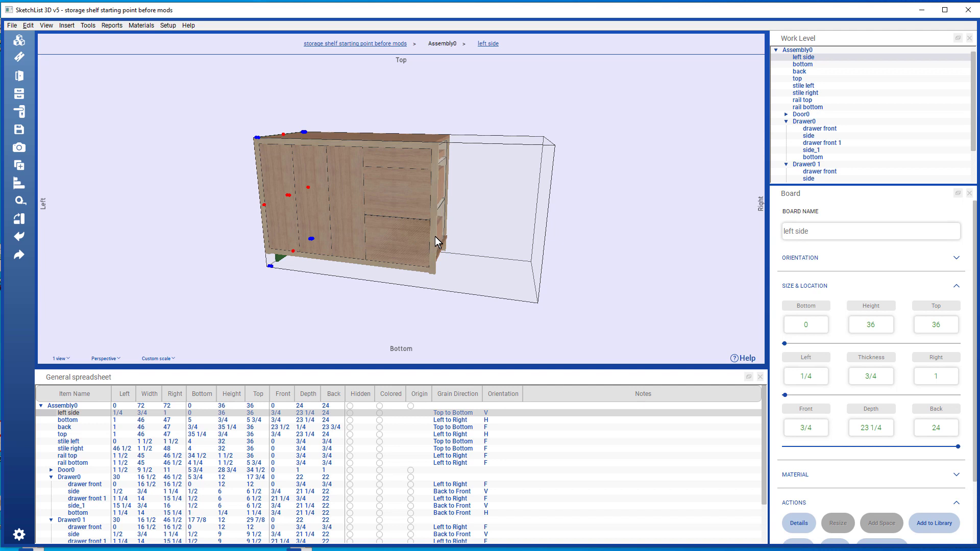
left_click(435, 237)
key("Delete")
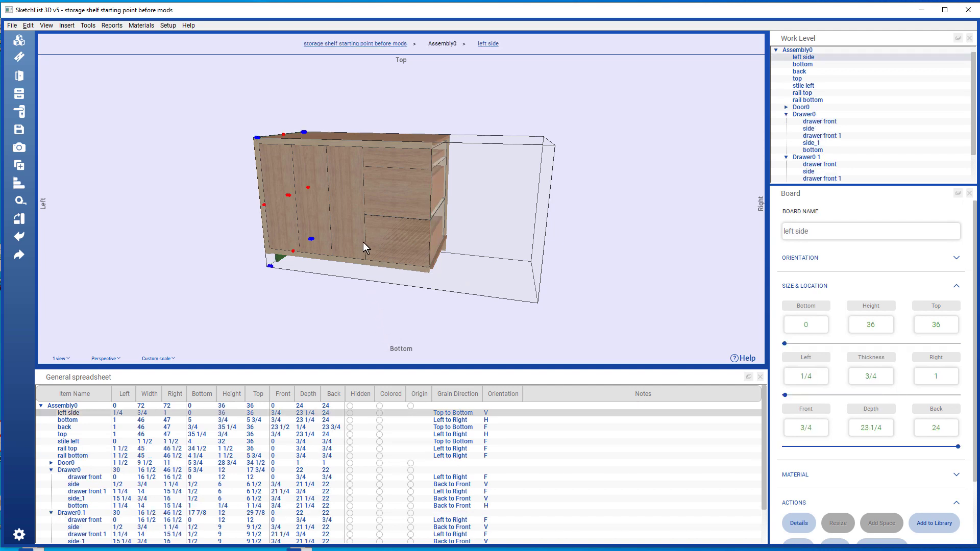
- Mirror-clone the left side board and left stile onto the new right end
left_click(385, 238)
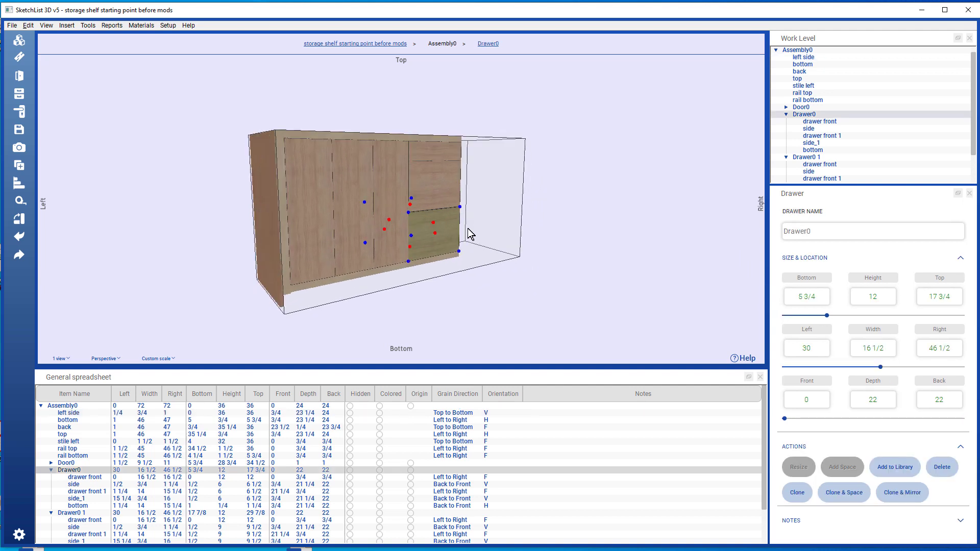
left_click(267, 249)
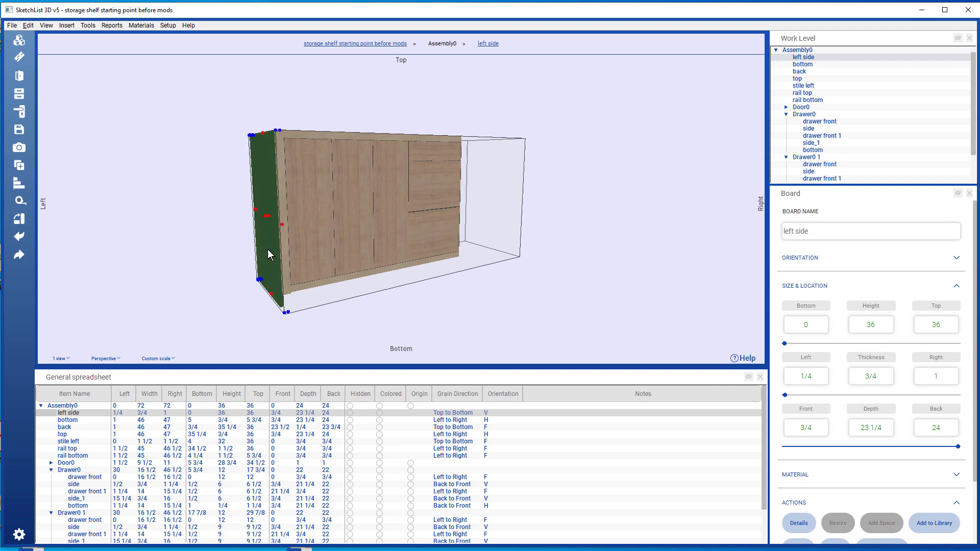
scroll(902, 474, "down", 2)
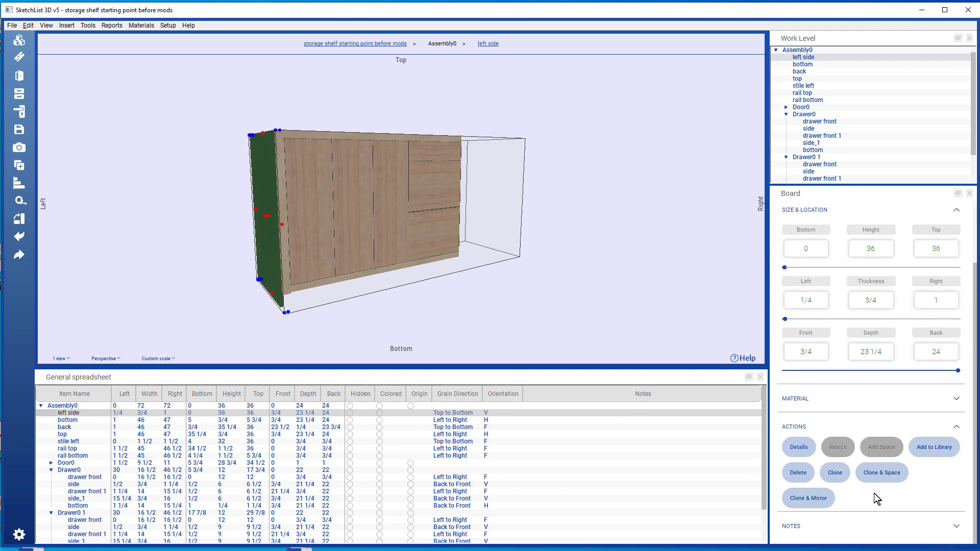
left_click(819, 501)
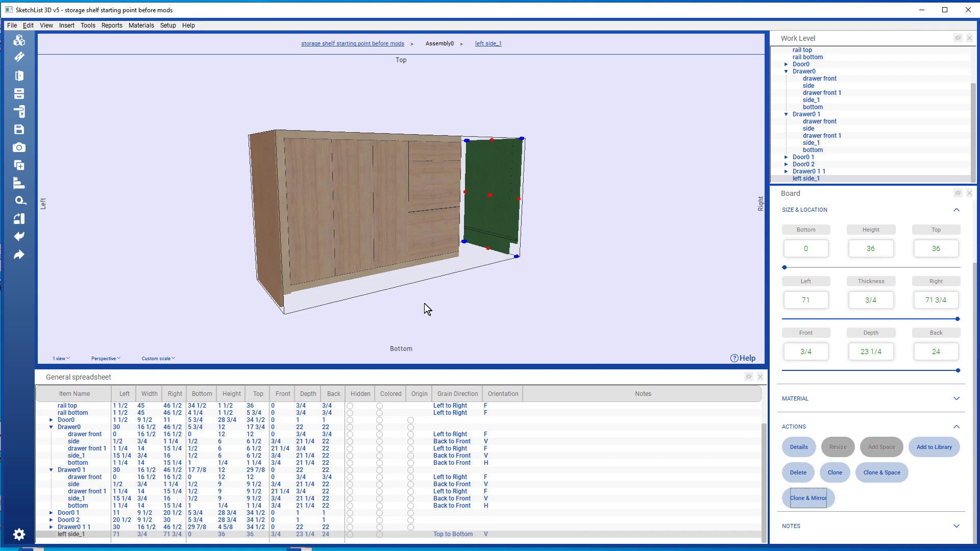
left_click(289, 277)
left_click(816, 501)
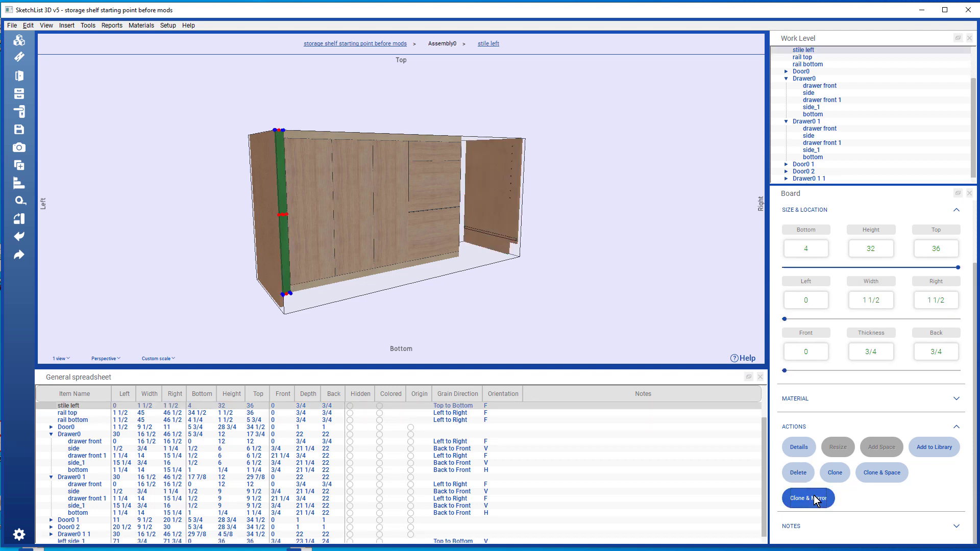
- Set the bottom rail's right edge to 70 1/2
left_click(414, 232)
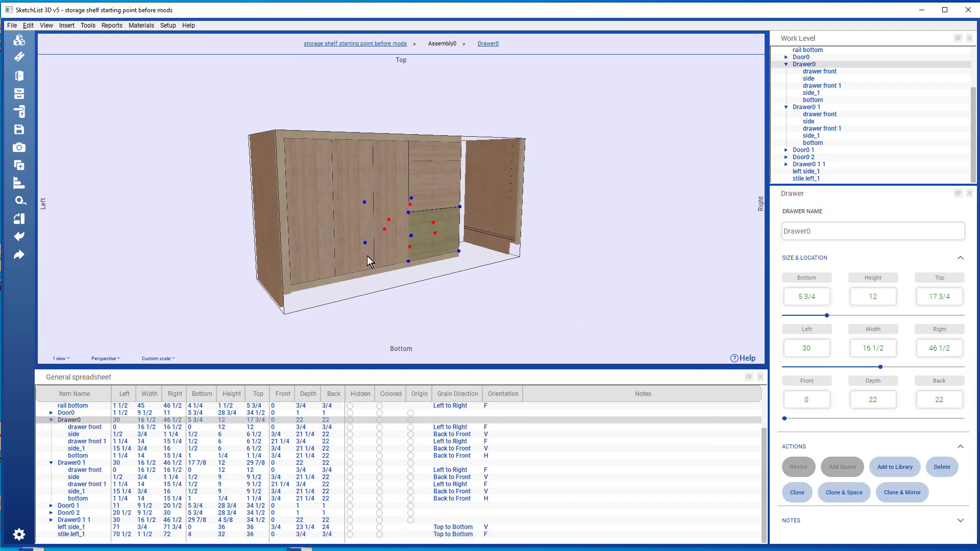
left_click_drag(350, 275, 406, 264)
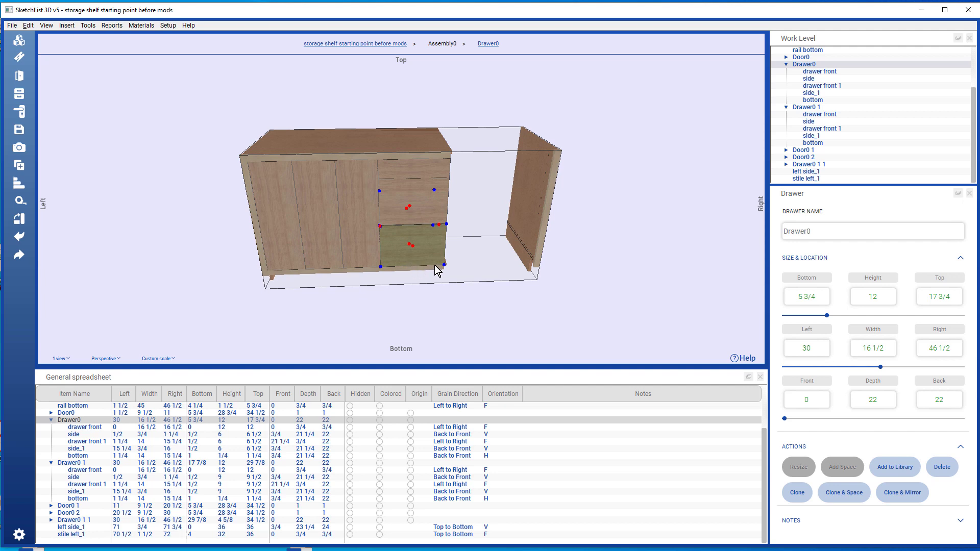
left_click(546, 247)
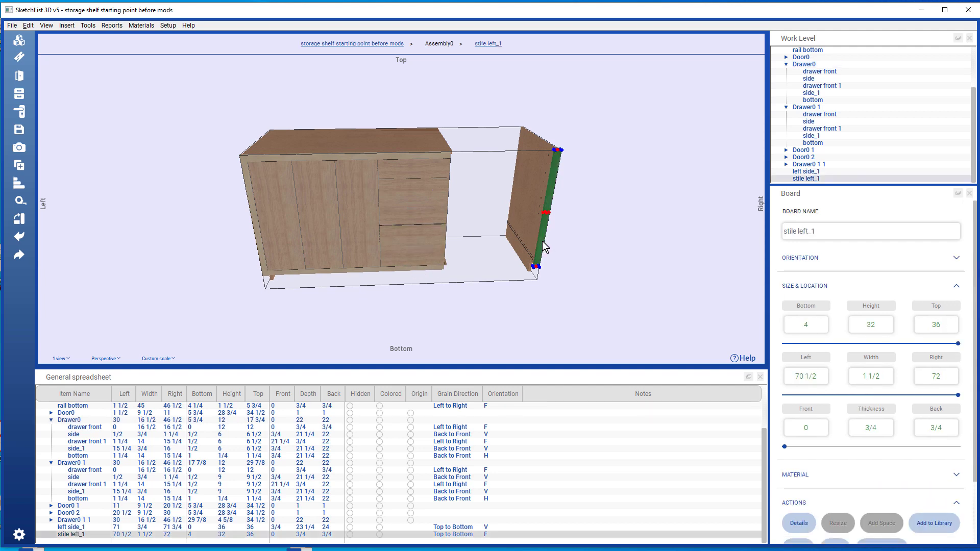
left_click(411, 270)
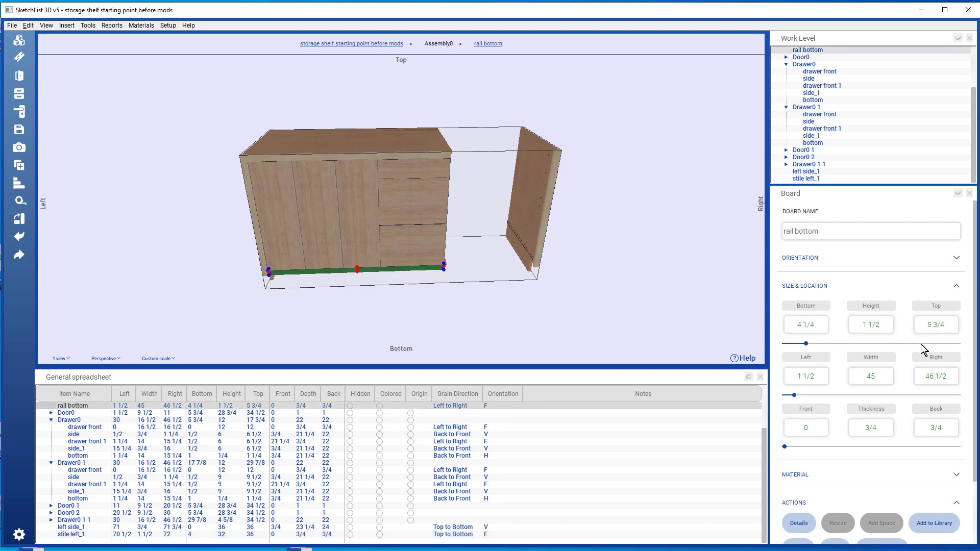
left_click(956, 376)
type("70.5")
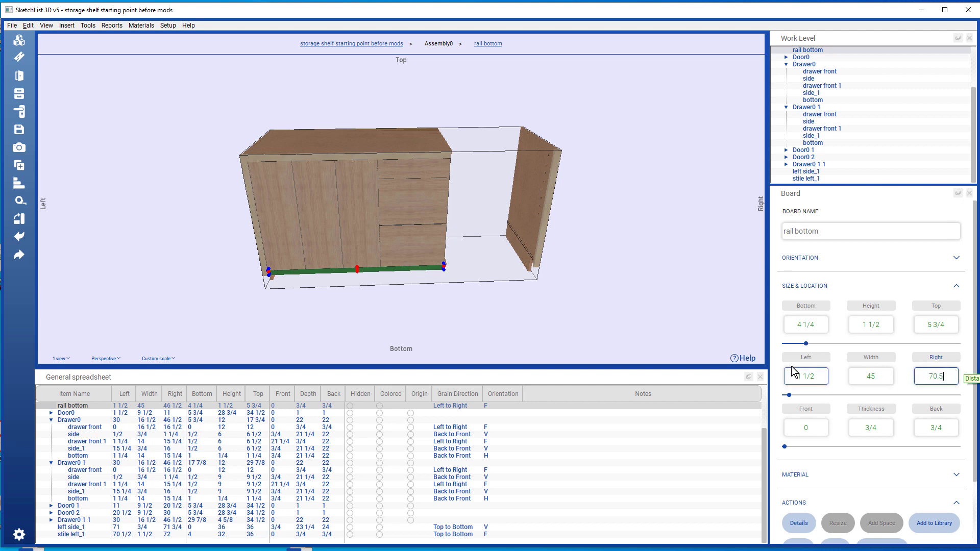
left_click(878, 358)
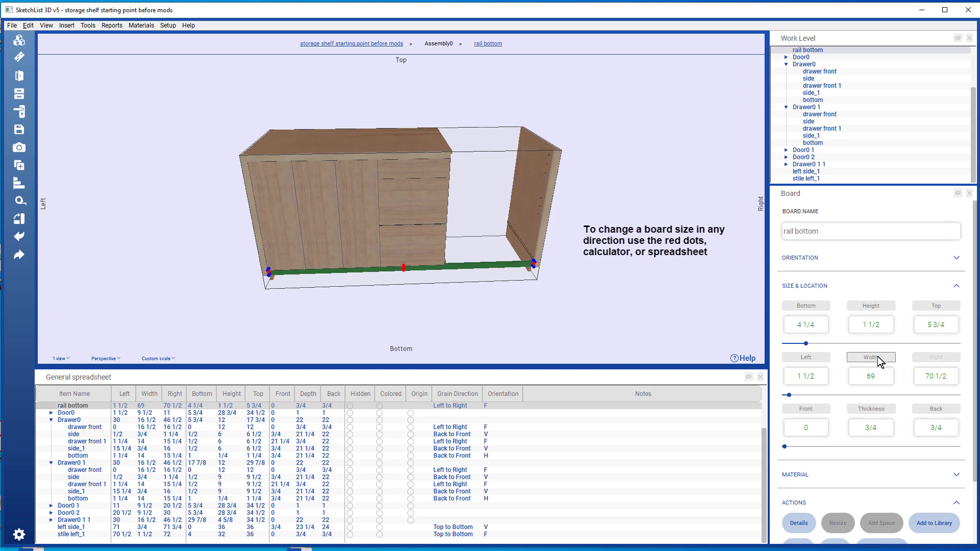
- Set the top rail's right edge to 70 1/2 as well
left_click(432, 155)
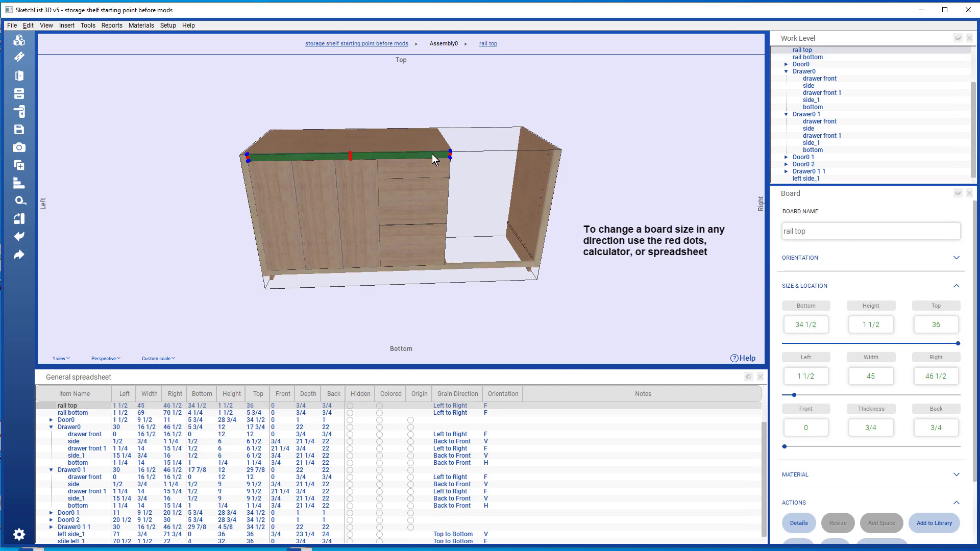
left_click(953, 374)
triple_click(953, 373)
type("70.5")
left_click(882, 361)
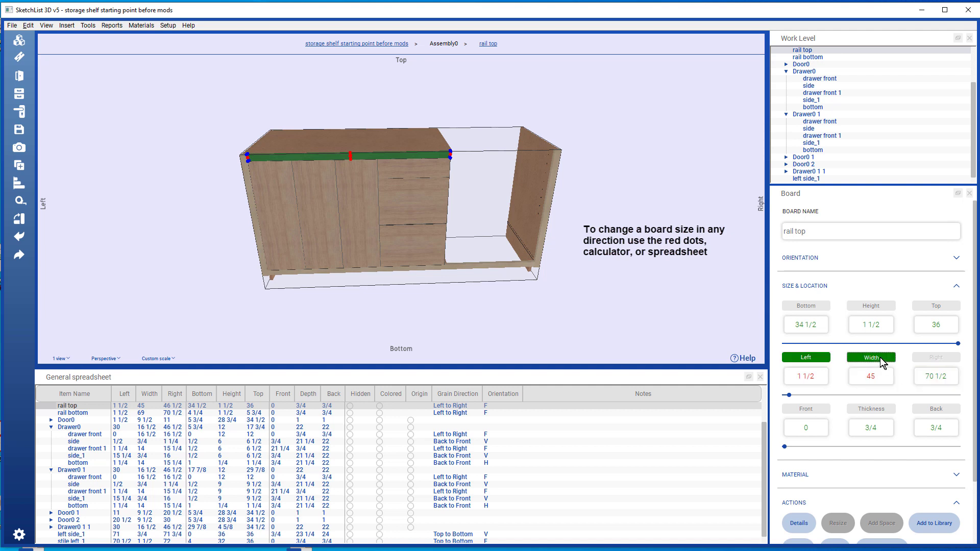
left_click(534, 180)
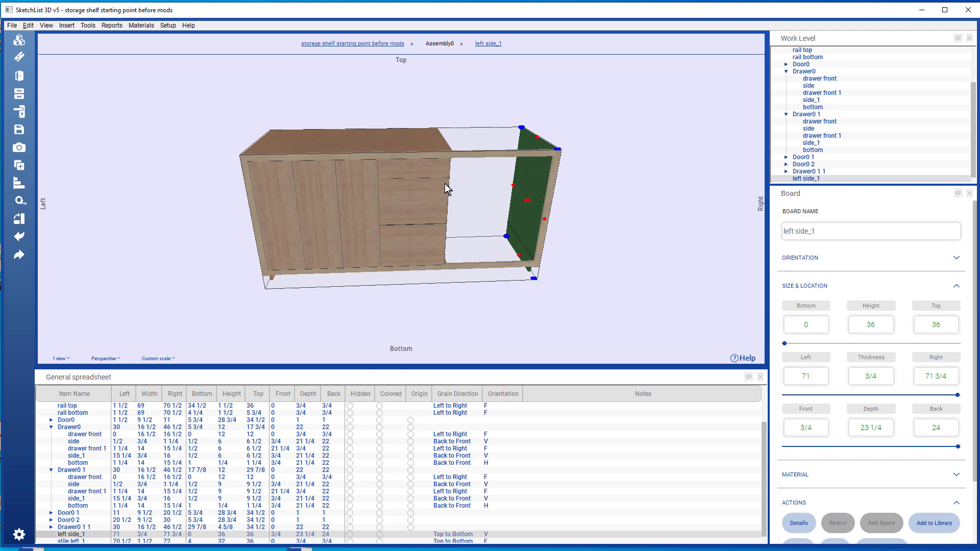
- Set the top board's right edge to 71
left_click(391, 137)
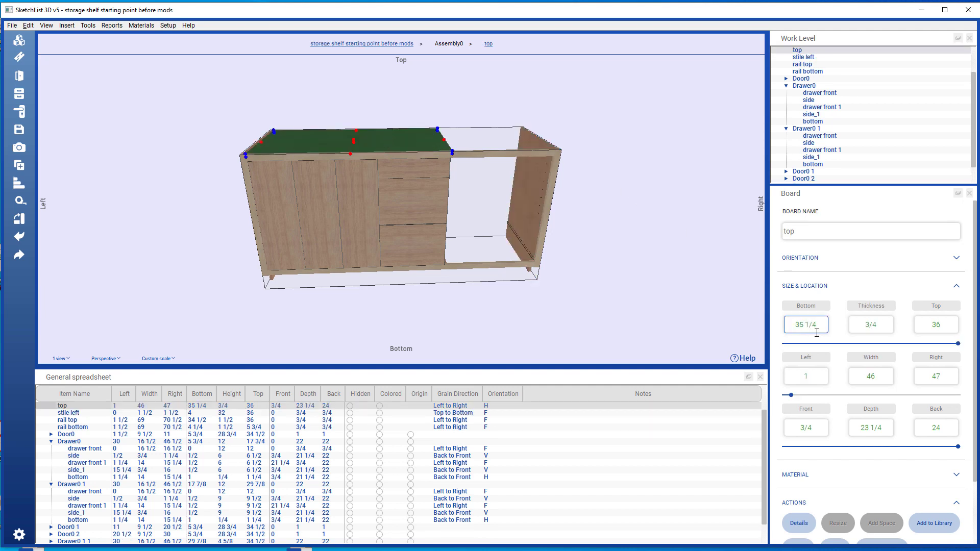
left_click(943, 375)
type("71")
key("Tab")
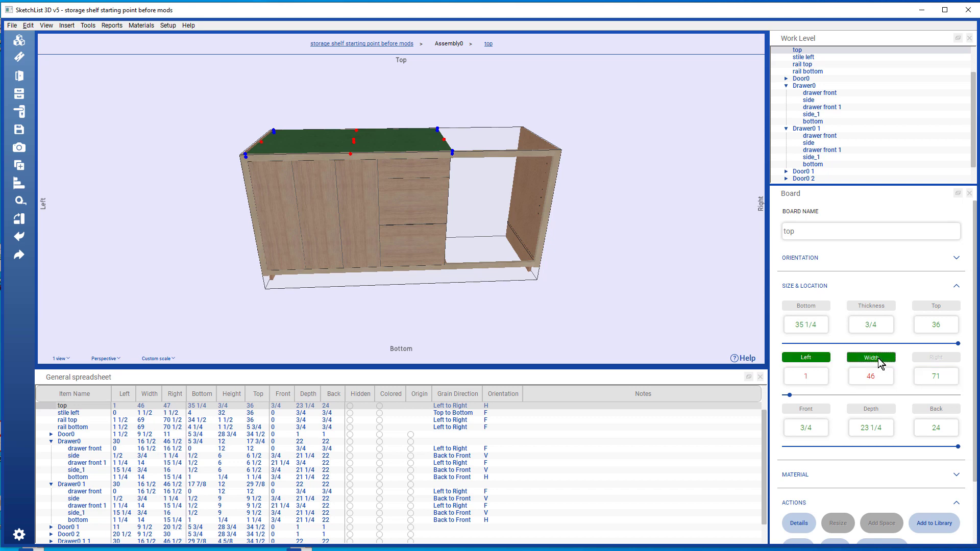
left_click(487, 260)
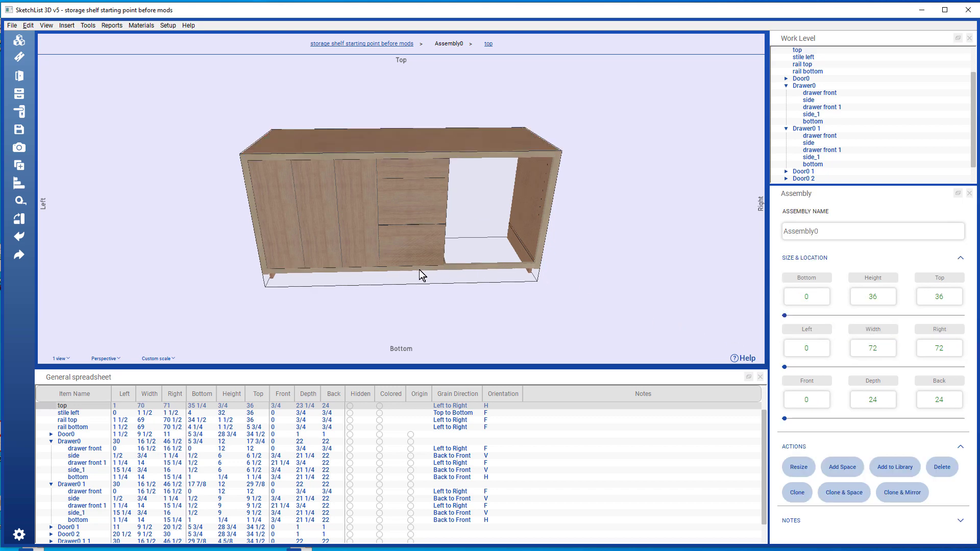
- Extend the bottom and back boards' right edges to 71
left_click_drag(374, 270, 264, 214)
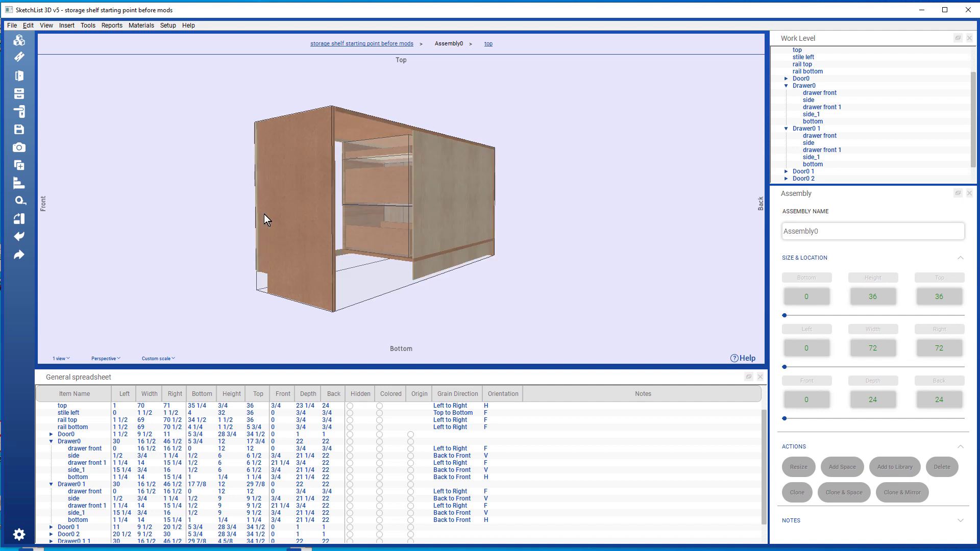
left_click(396, 256)
left_click(398, 262)
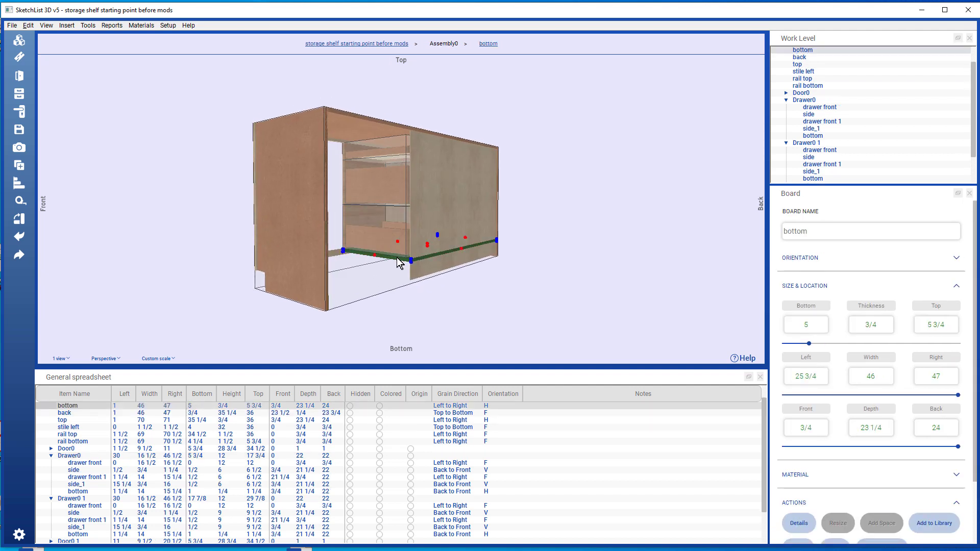
double_click(942, 375)
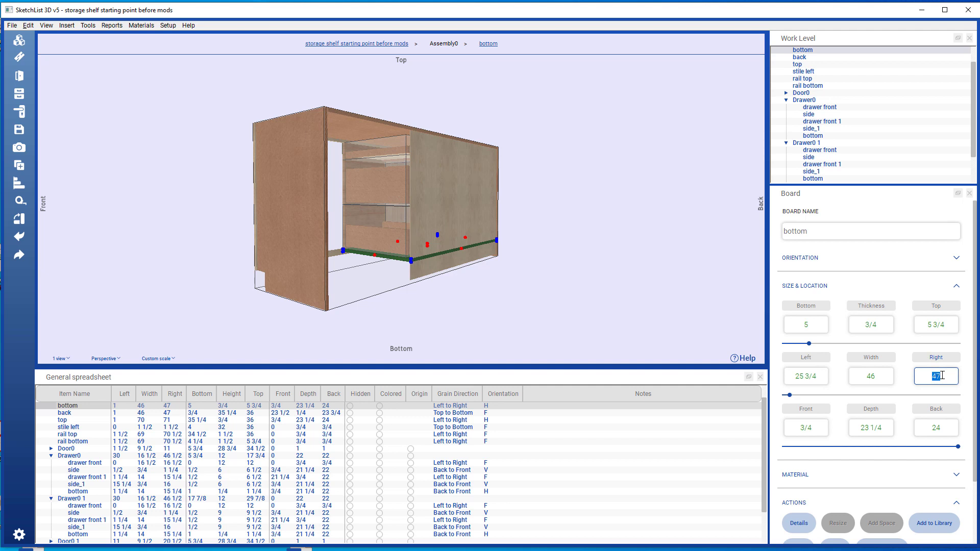
type("71")
left_click(869, 361)
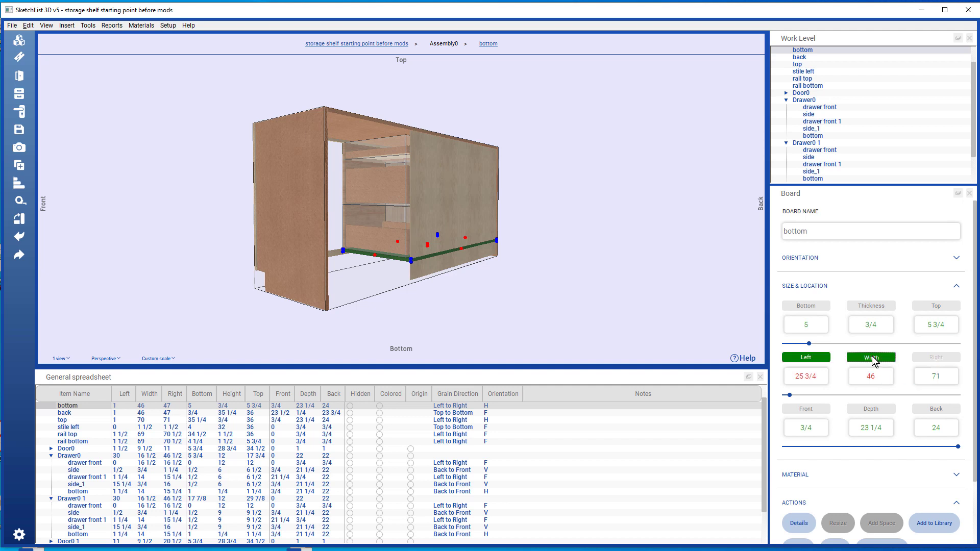
left_click(417, 214)
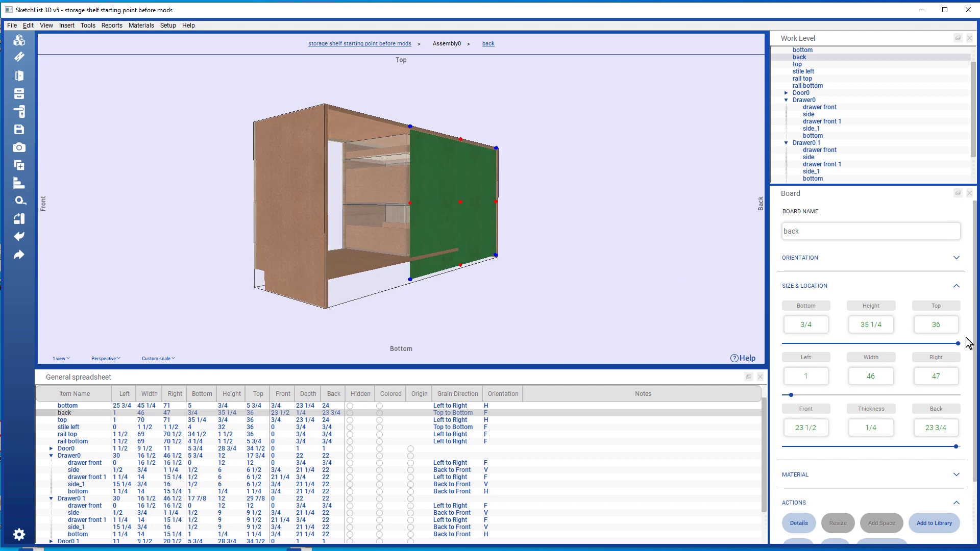
double_click(944, 377)
type("71")
left_click(866, 363)
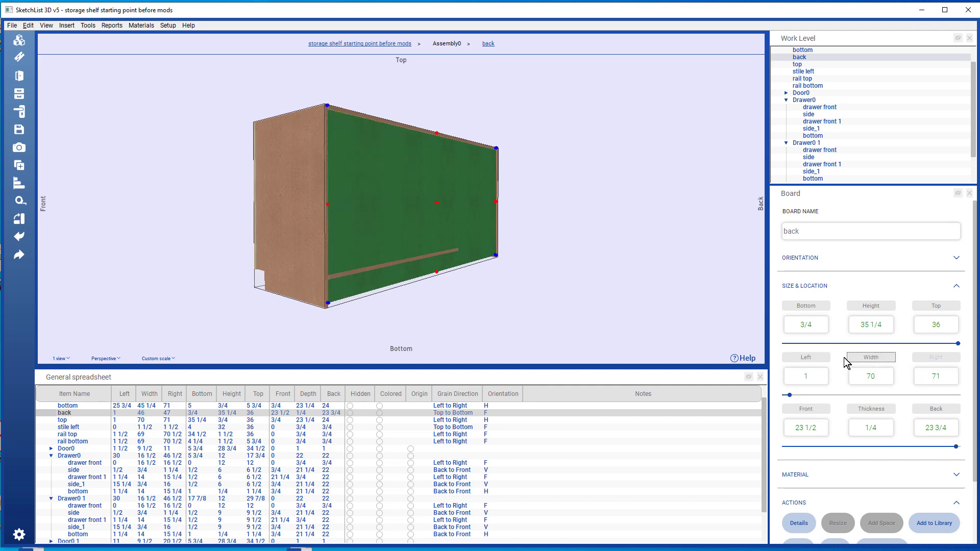
left_click(414, 272)
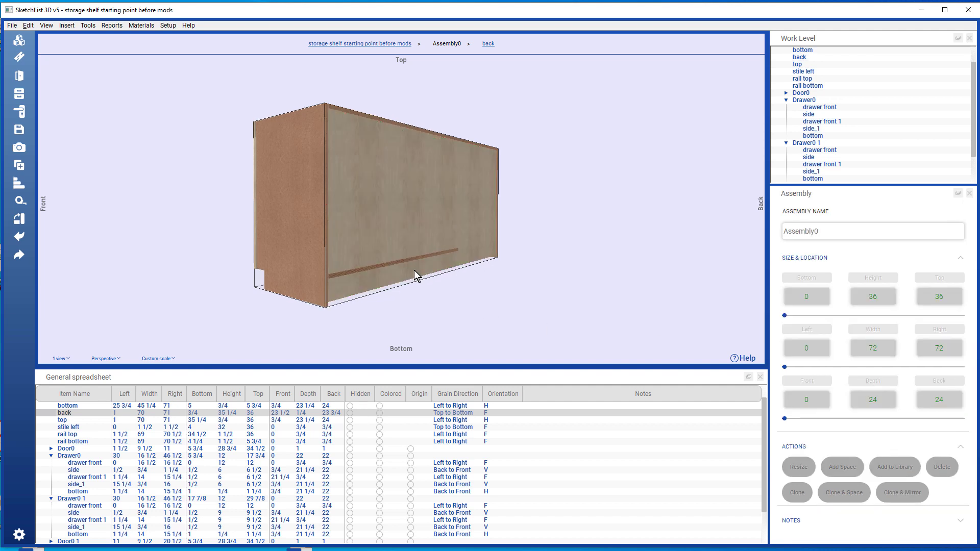
- Stretch the bottom board leftward and set its left edge to 1
left_click_drag(415, 271, 642, 201)
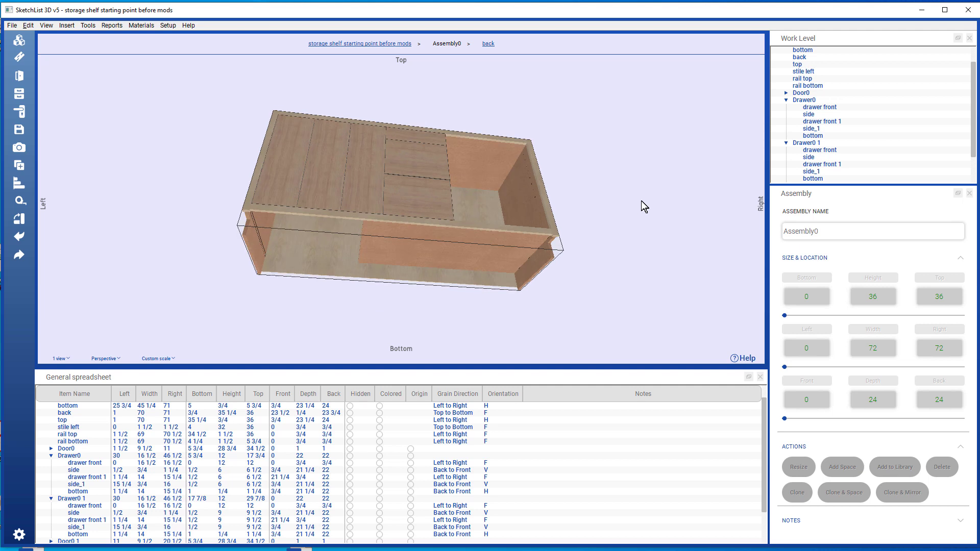
left_click(411, 247)
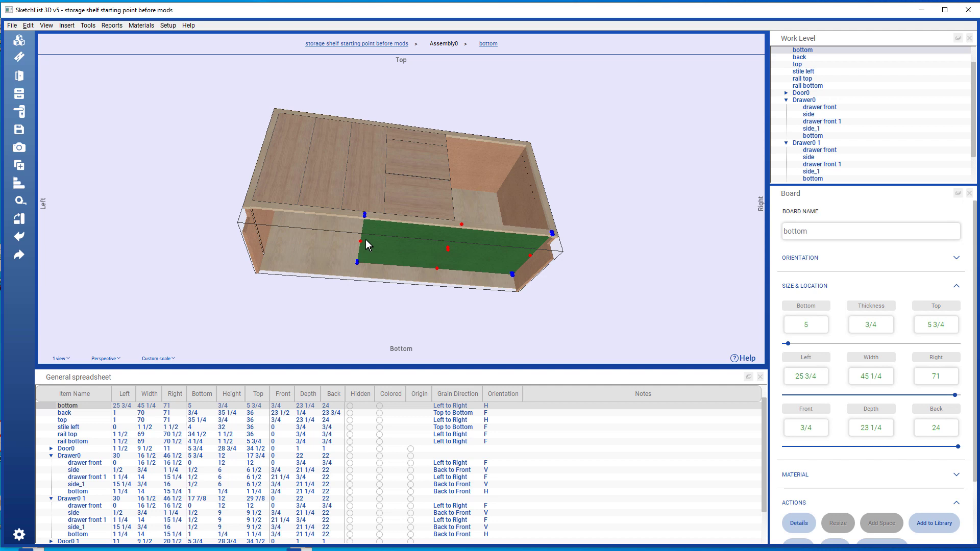
left_click_drag(333, 239, 256, 240)
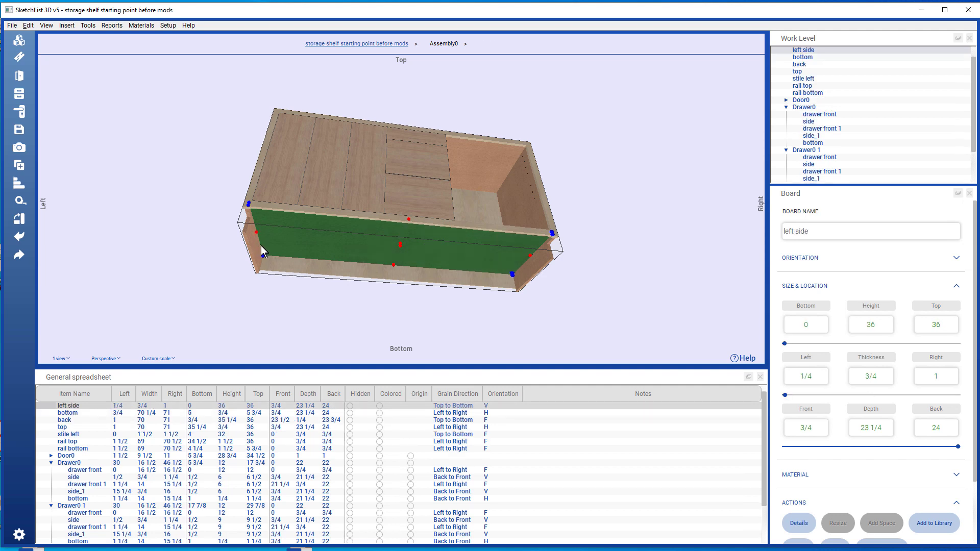
left_click(259, 250)
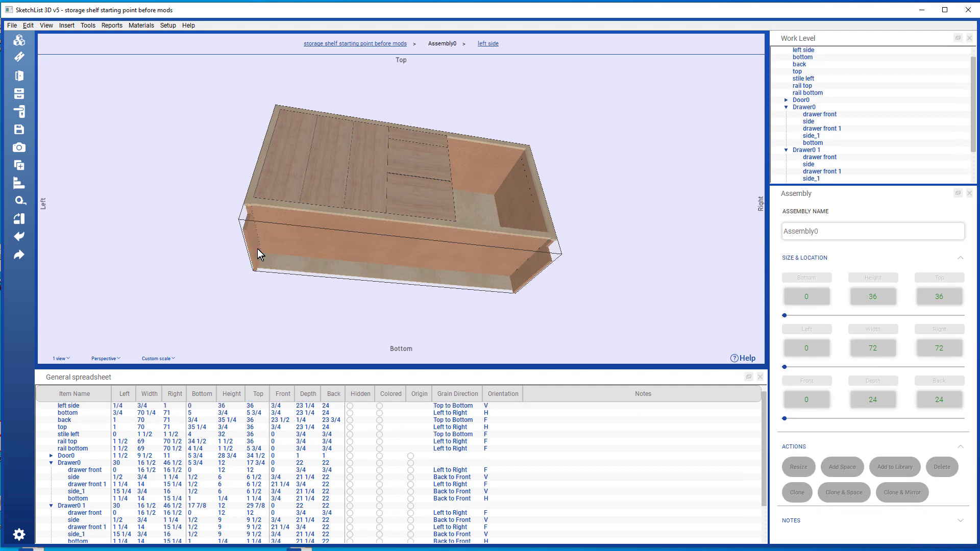
left_click(253, 255)
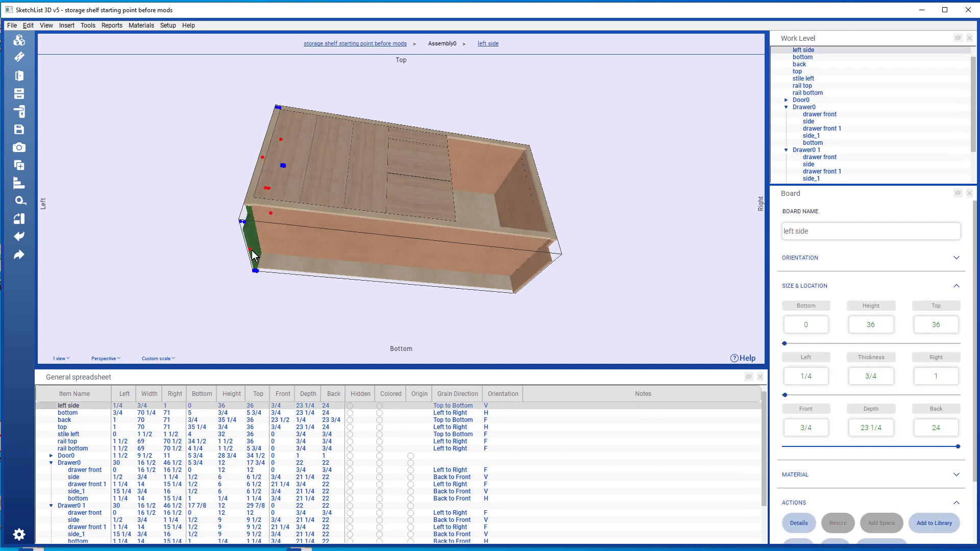
left_click(284, 244)
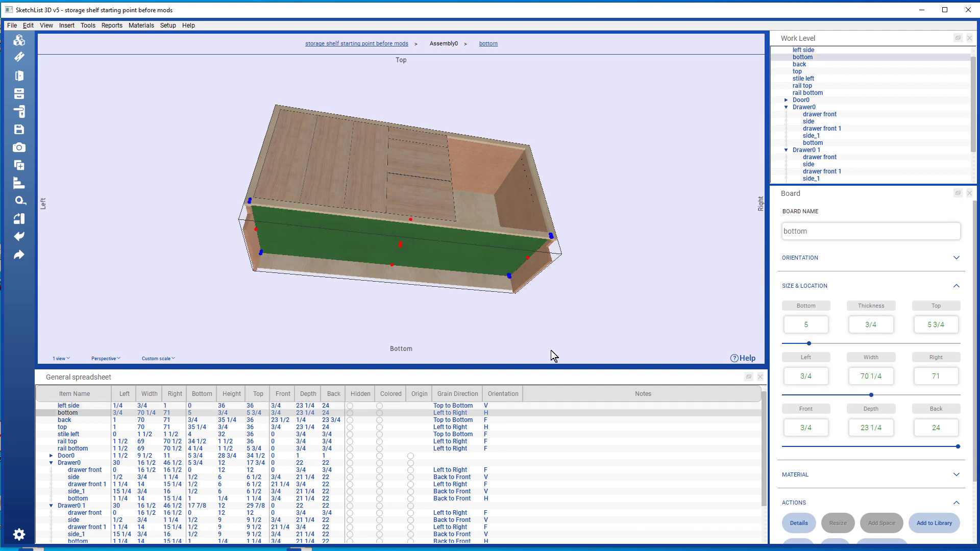
left_click(817, 378)
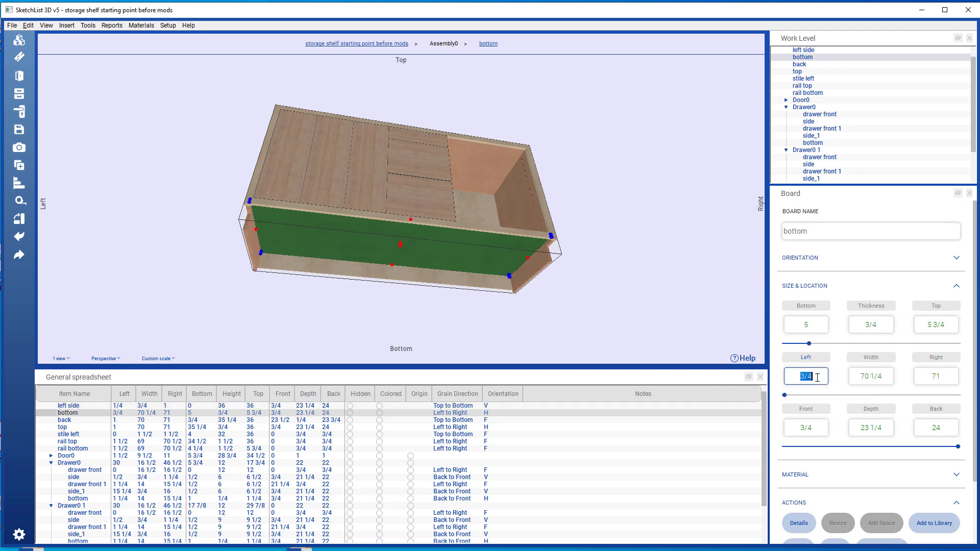
type("1")
left_click(939, 357)
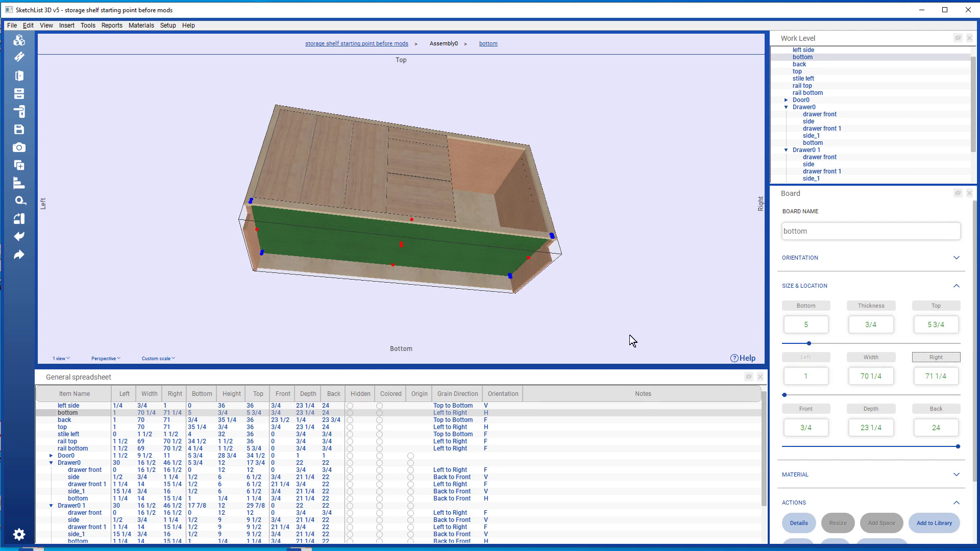
left_click(482, 314)
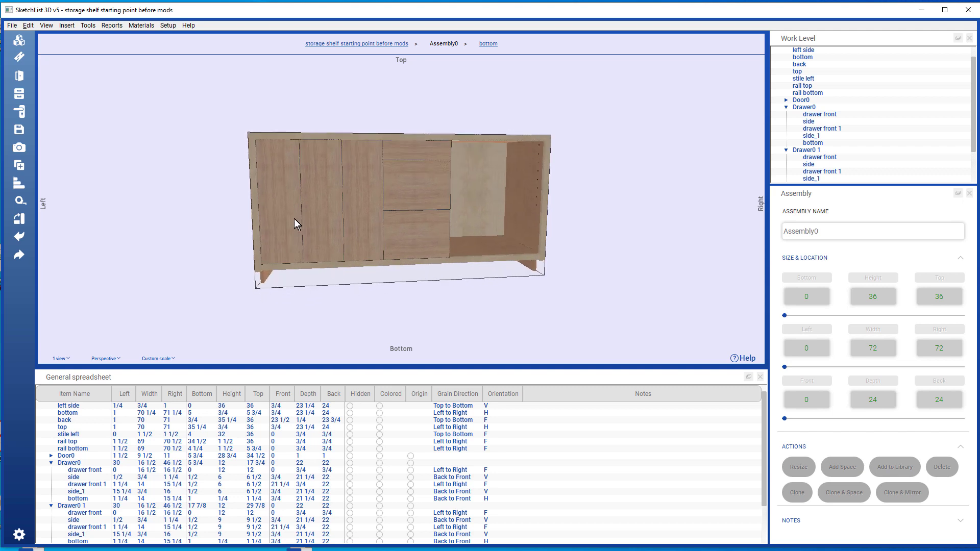
- Clone and mirror Door0 and Door0 1 to create Door0_1 and Door0 1_1 on the right
left_click(277, 209)
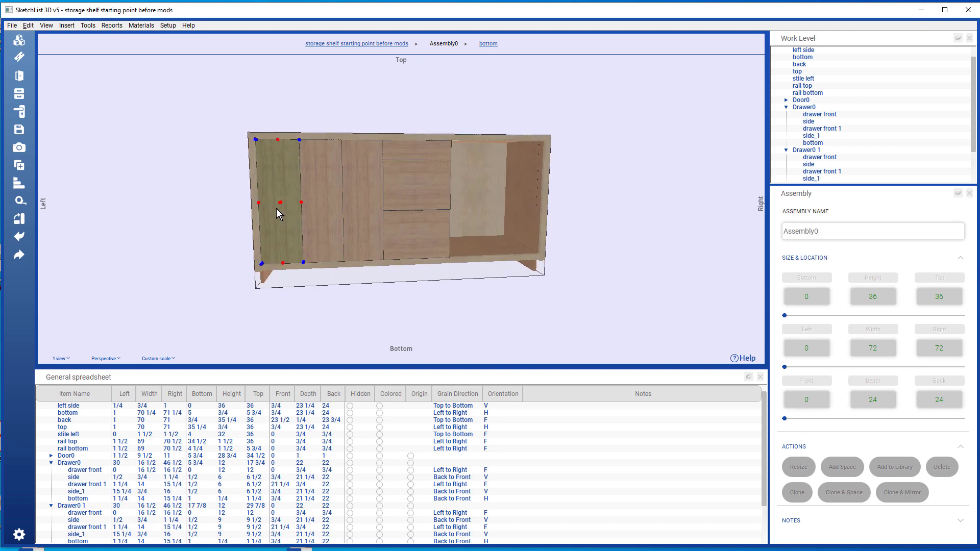
left_click(908, 494)
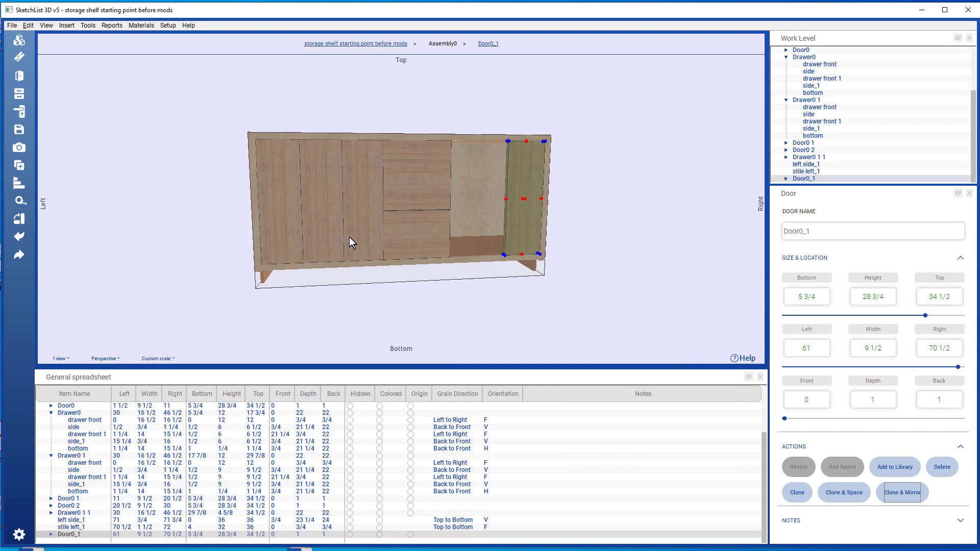
left_click(331, 219)
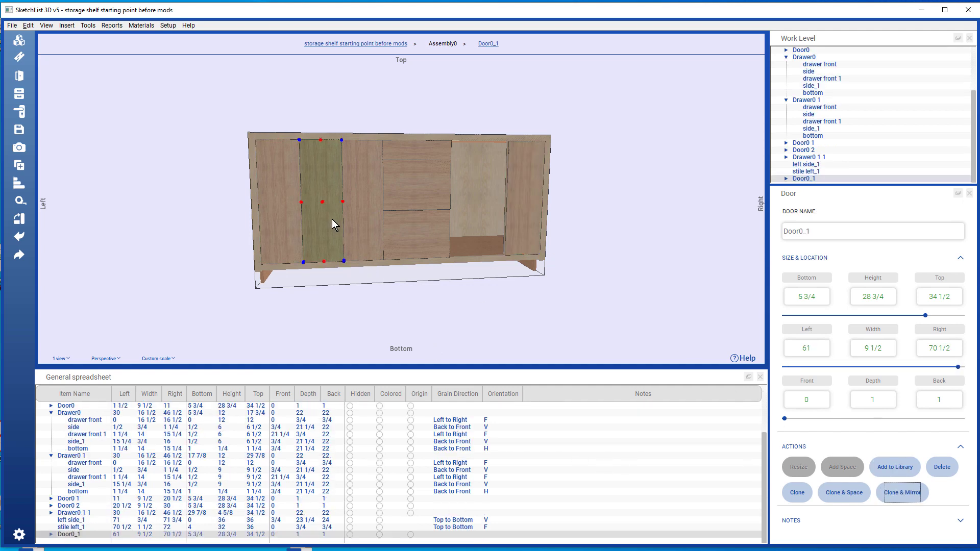
left_click(906, 494)
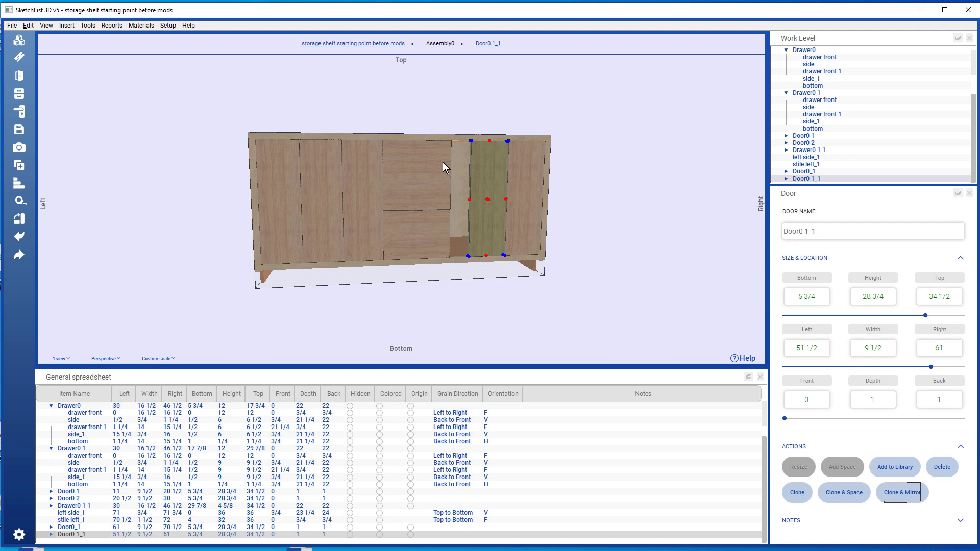
left_click(428, 152)
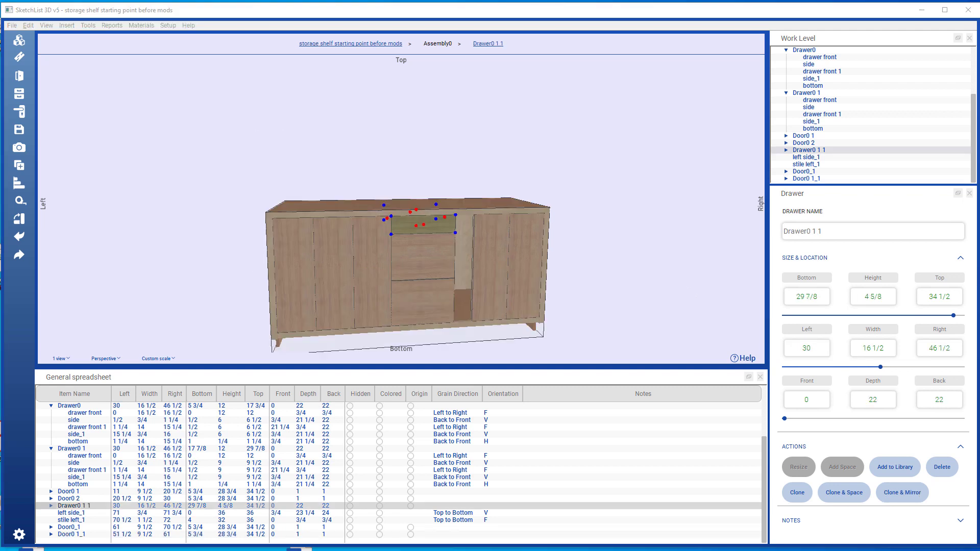
- Resize the top and middle drawers so their right edges sit at 51 1/2
left_click(445, 218)
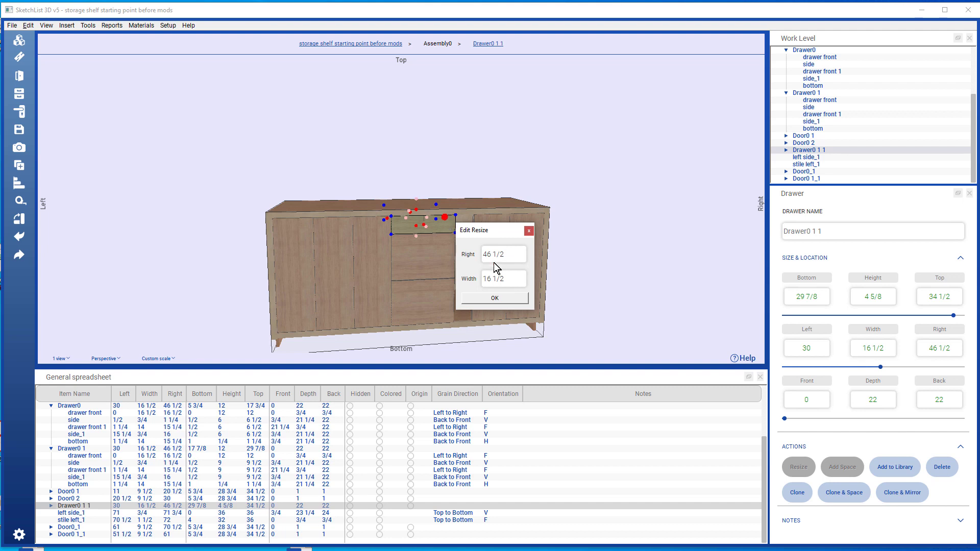
double_click(517, 257)
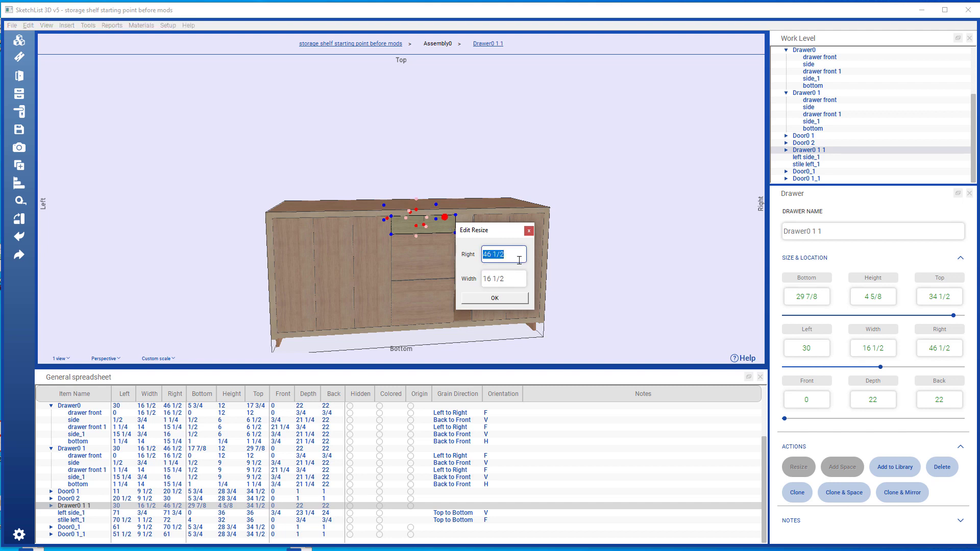
type("51 1/2")
left_click(495, 298)
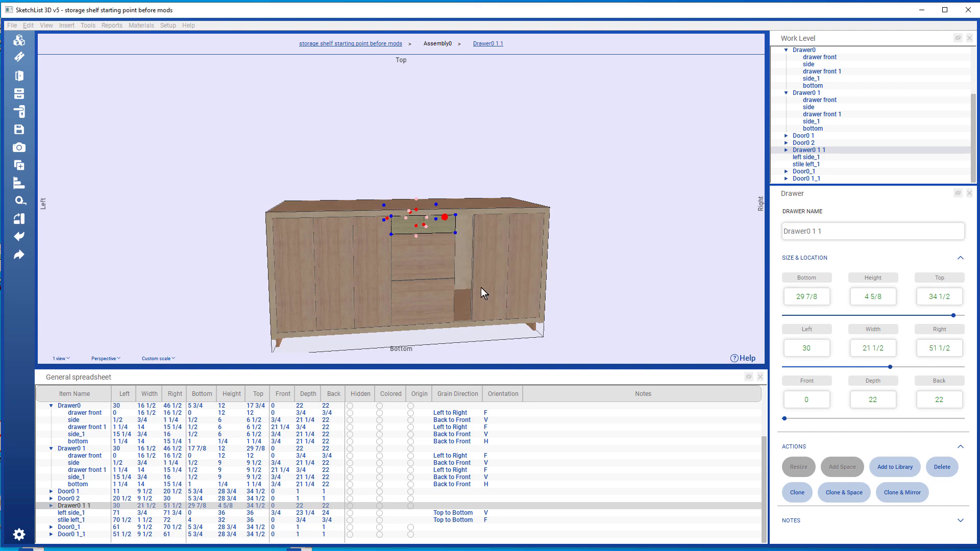
left_click(429, 251)
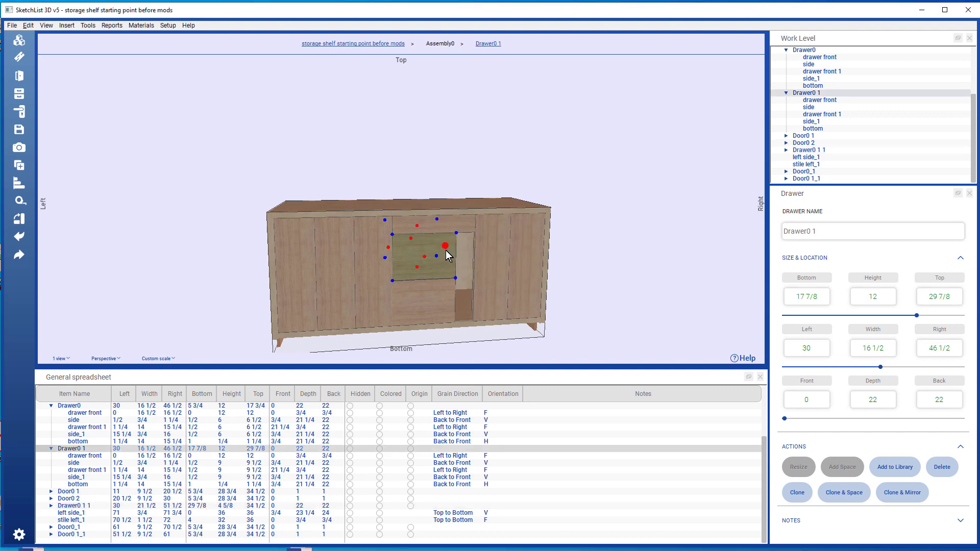
left_click(446, 247)
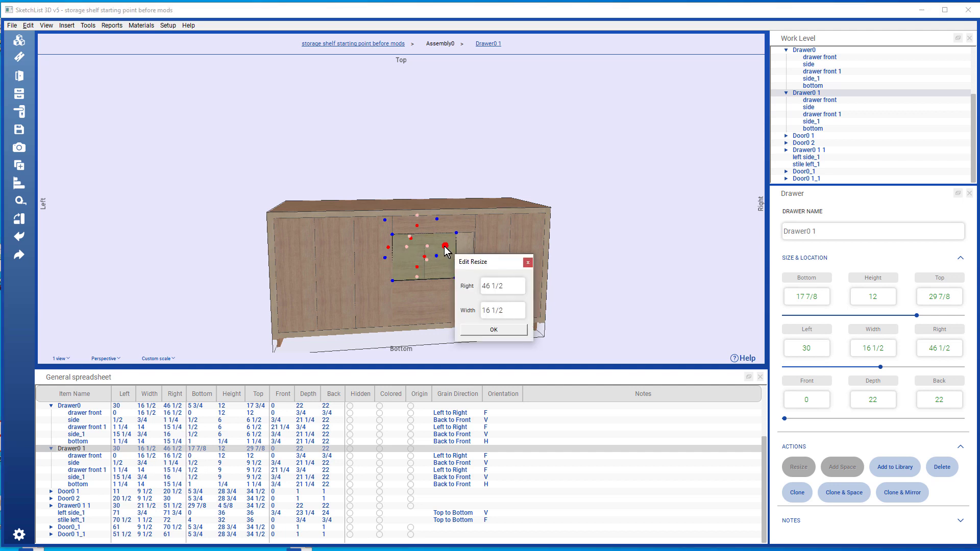
left_click(518, 286)
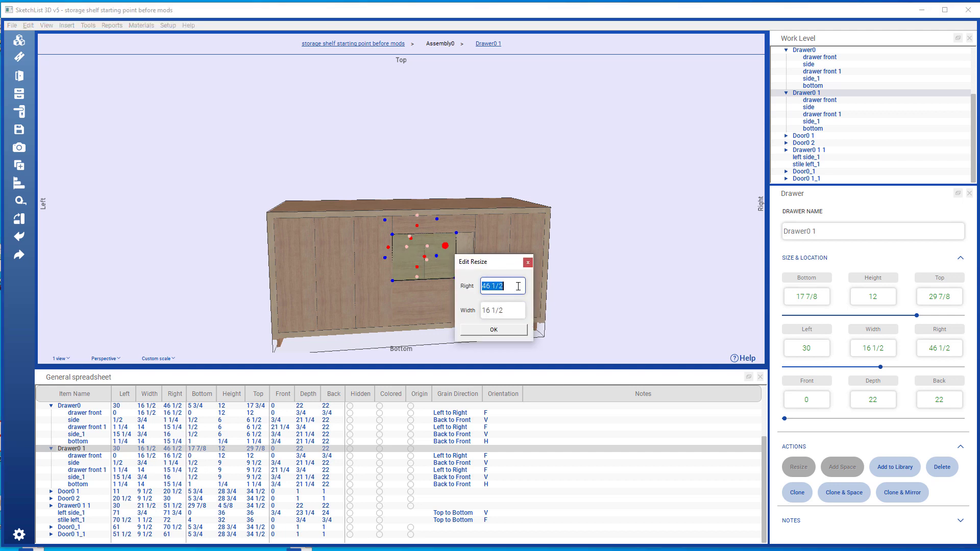
type("51")
type(" 1/2")
left_click(513, 333)
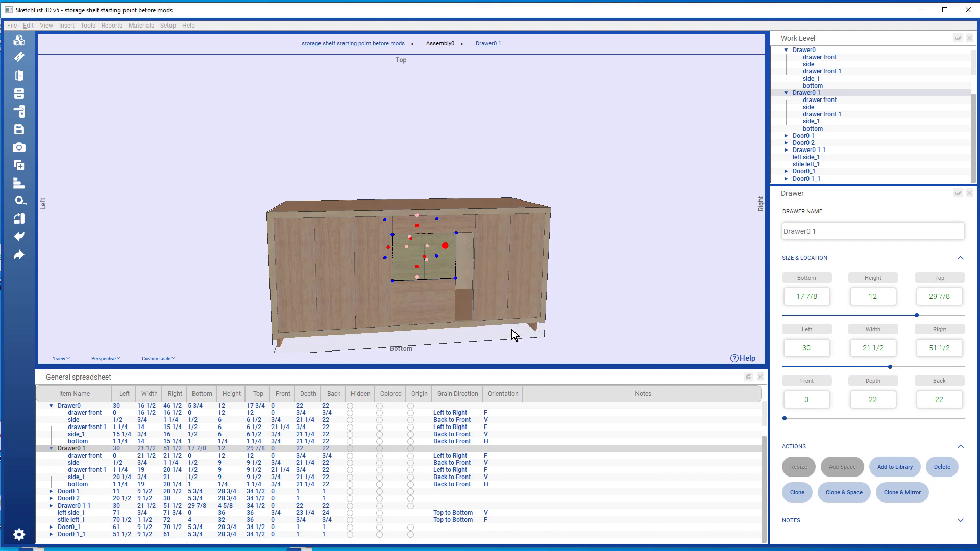
- Extend the lower drawer, Drawer0, to a right edge of 51 1/2
left_click(442, 298)
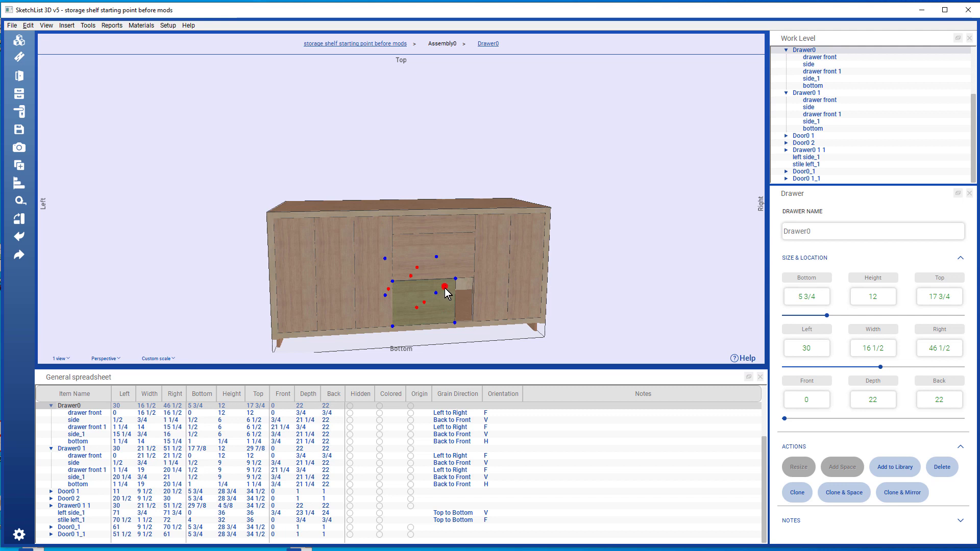
left_click(445, 287)
triple_click(507, 328)
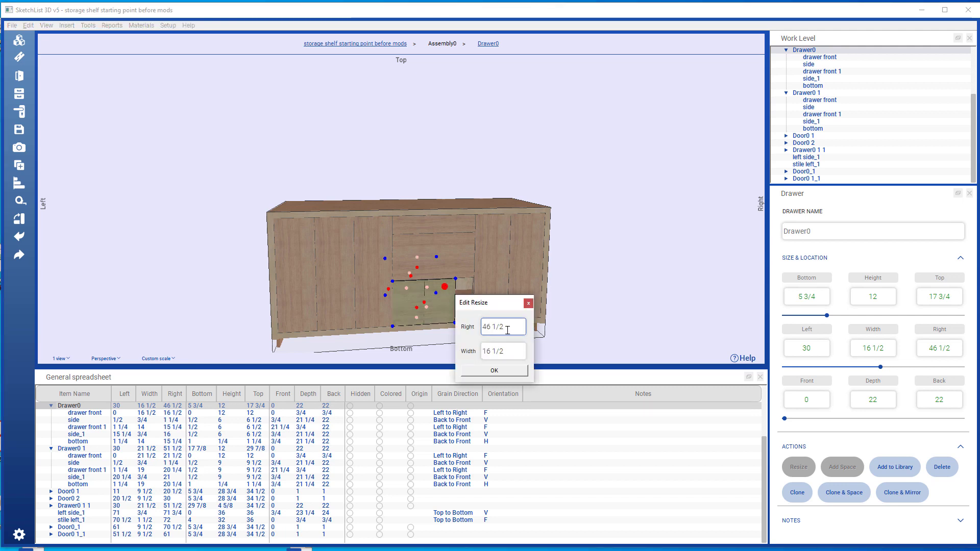
type("51")
type(" 1/2")
left_click(494, 371)
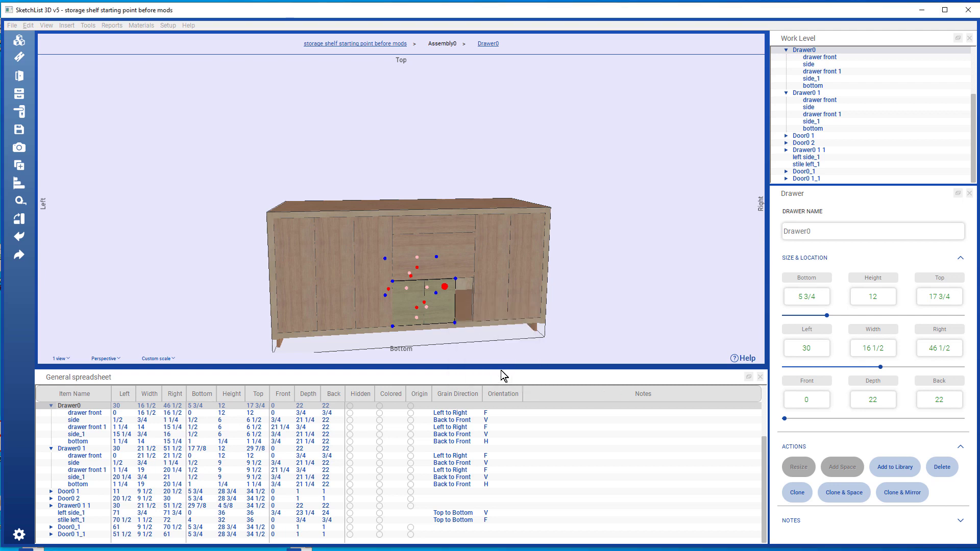
left_click(483, 296)
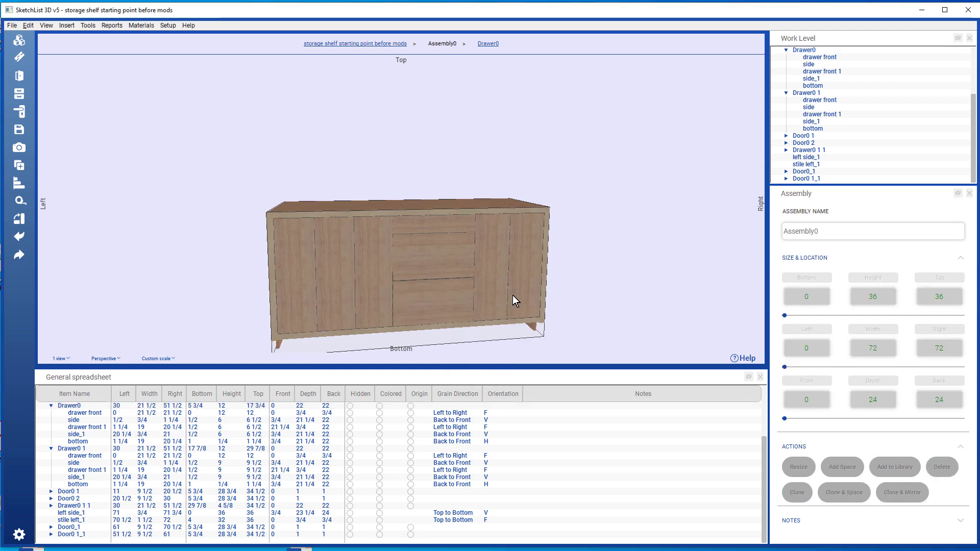
left_click_drag(513, 295, 428, 296)
- Inspect the cabinet from the left and above, then return to the project level
left_click(362, 273)
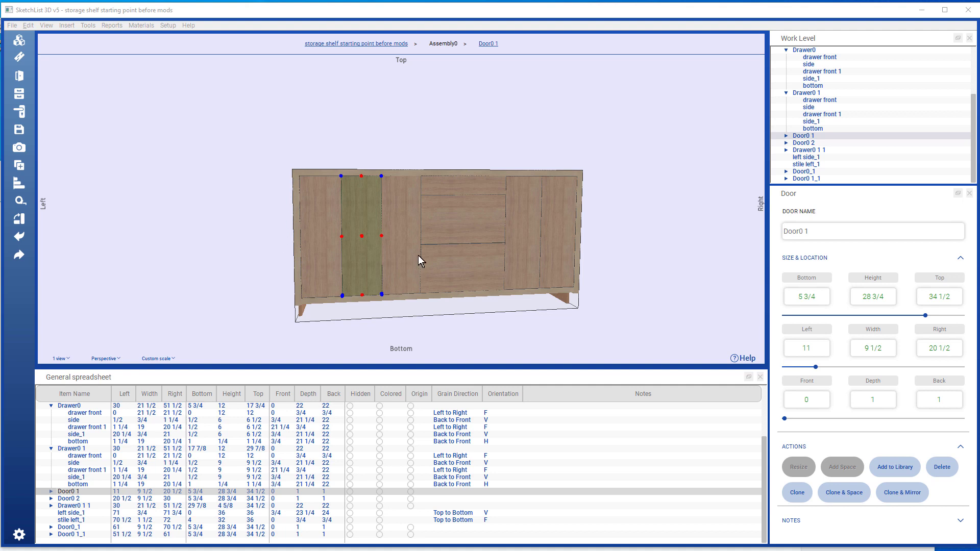
left_click_drag(461, 257, 334, 237)
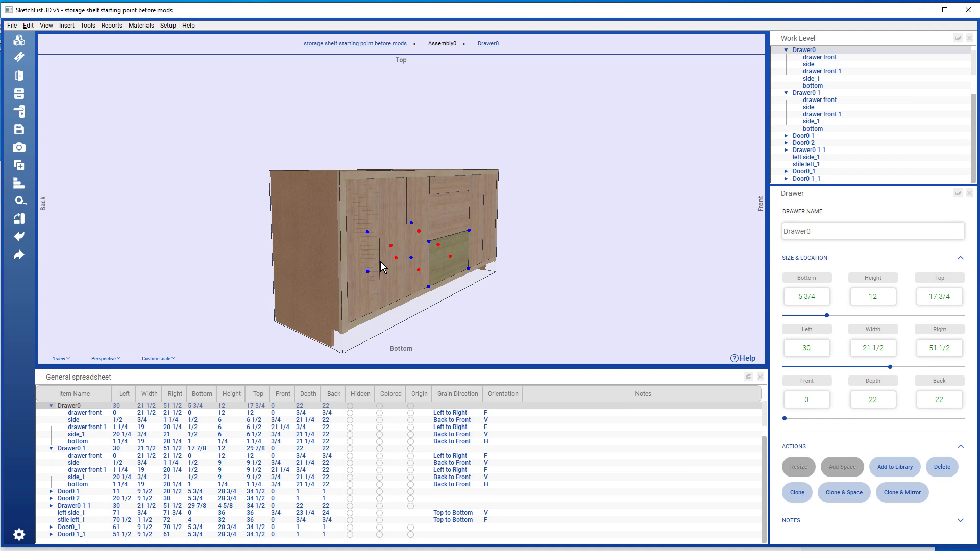
left_click_drag(381, 262, 388, 223)
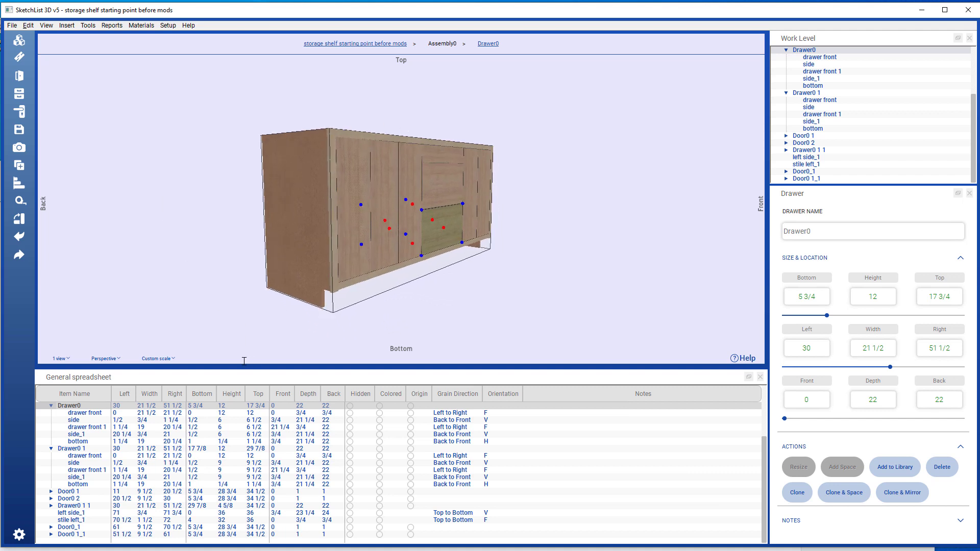
left_click(381, 43)
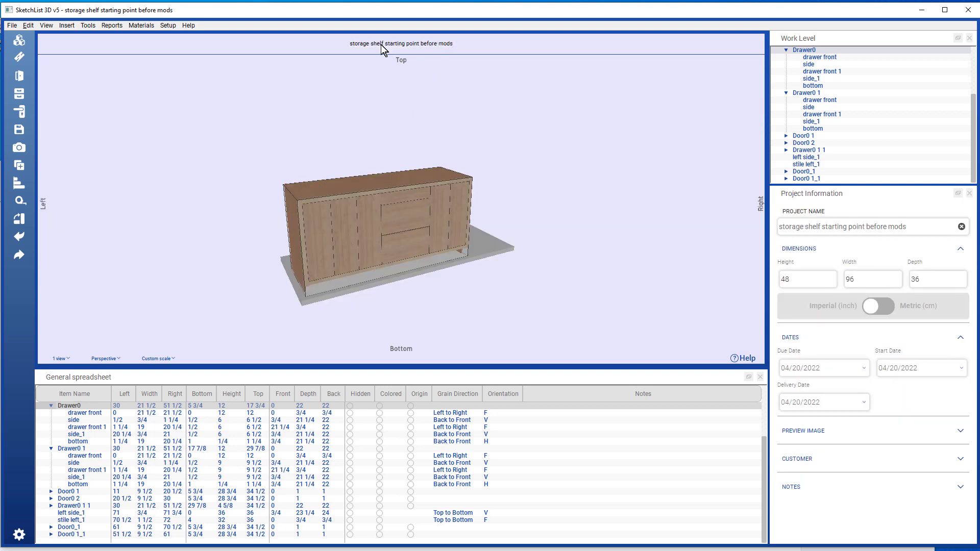
- Add 3 in of space to the right of Assembly0, making it 75 in wide
left_click(360, 241)
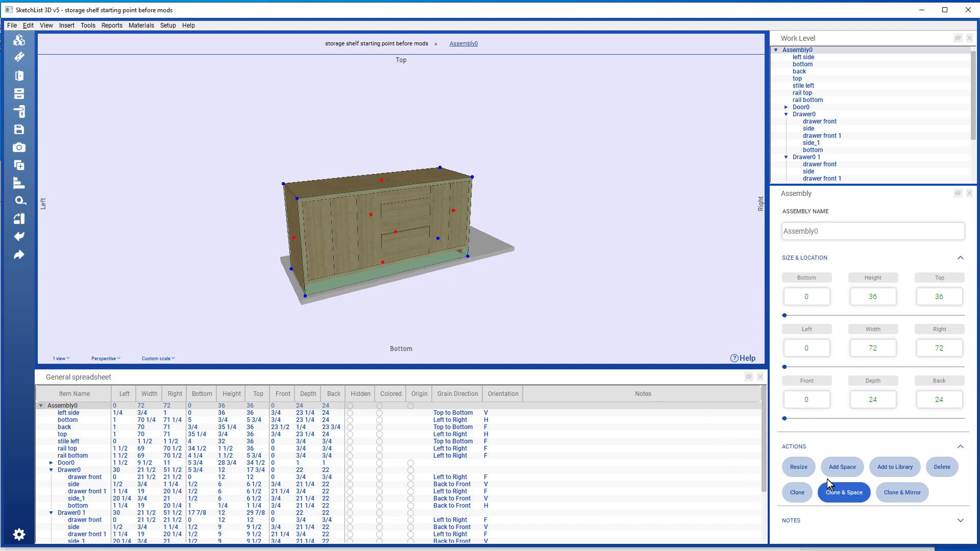
left_click(848, 467)
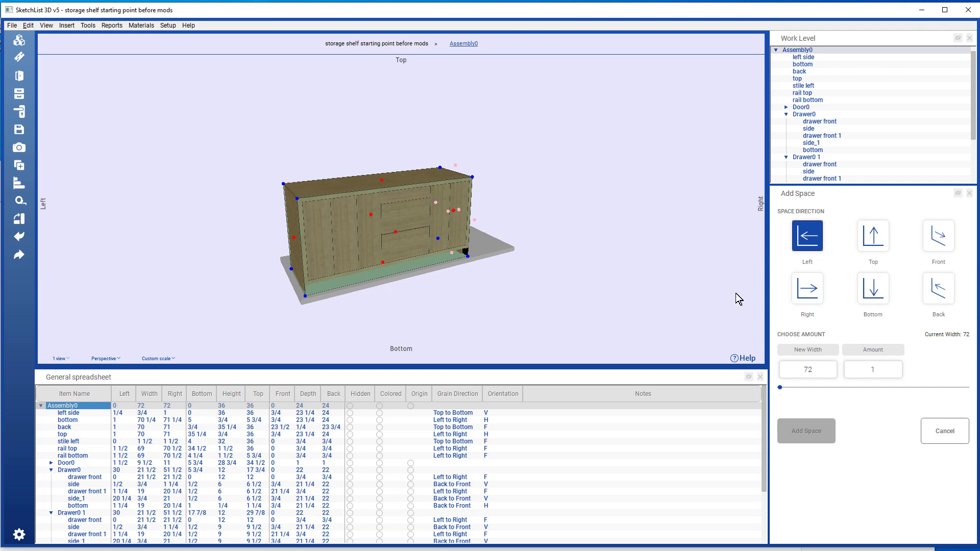
left_click(809, 292)
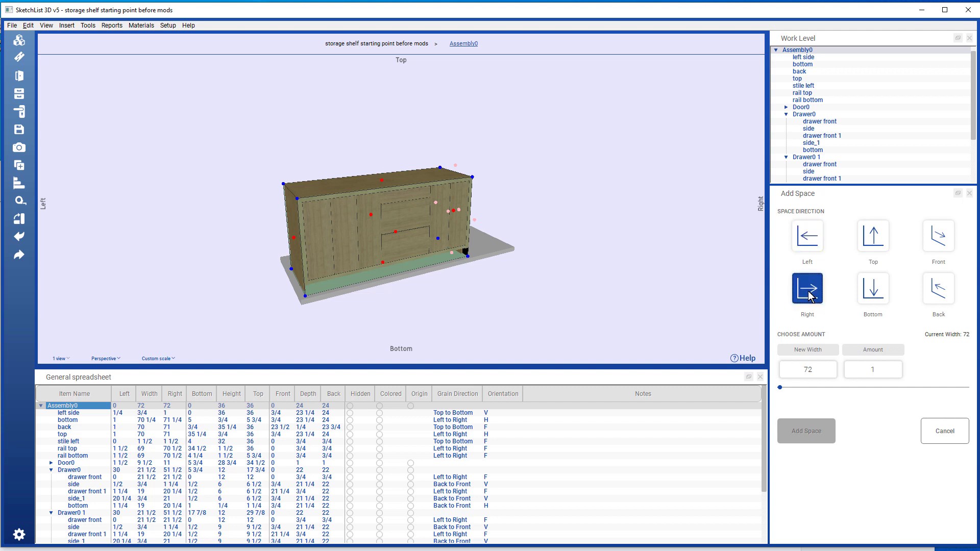
double_click(881, 366)
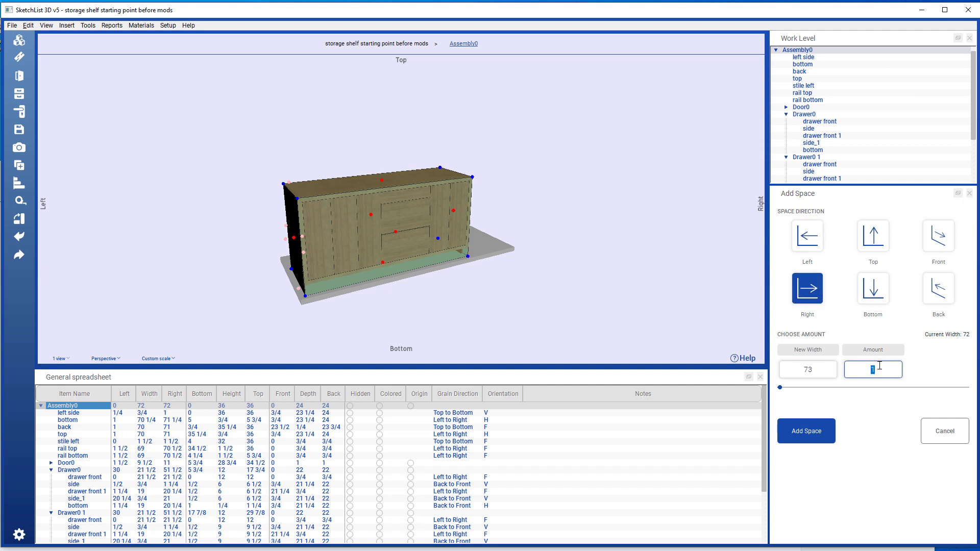
type("3")
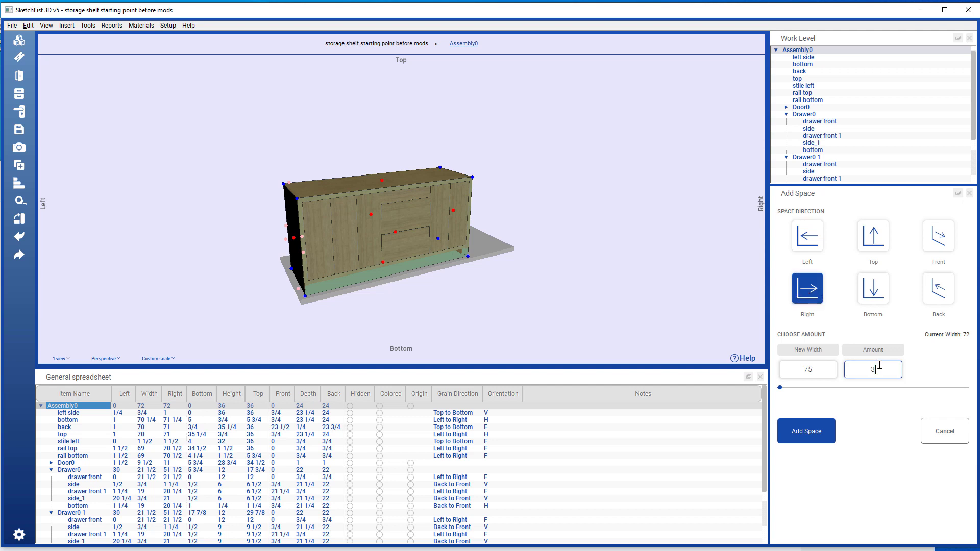
left_click(820, 436)
left_click(820, 437)
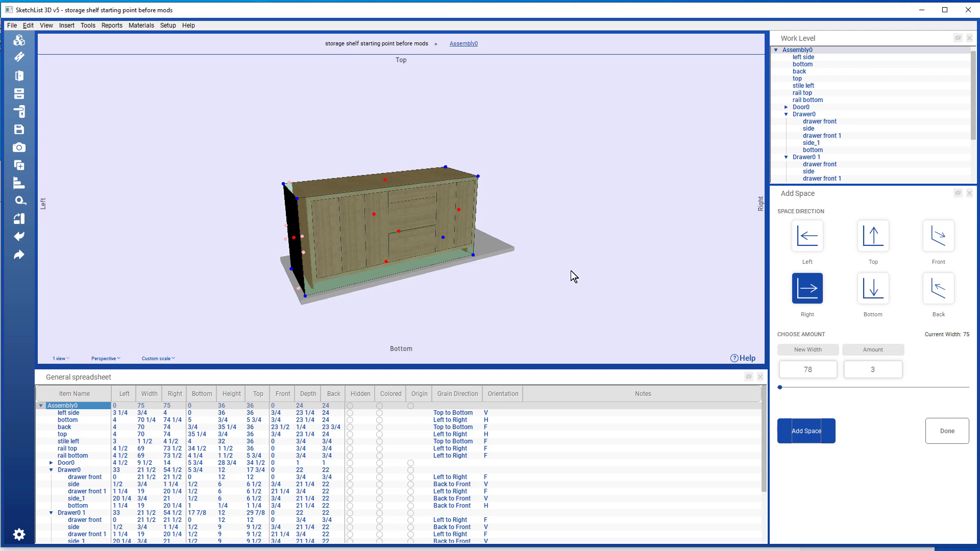
- Add 3 in of space at the back of the assembly, making it 27 in deep
left_click(940, 289)
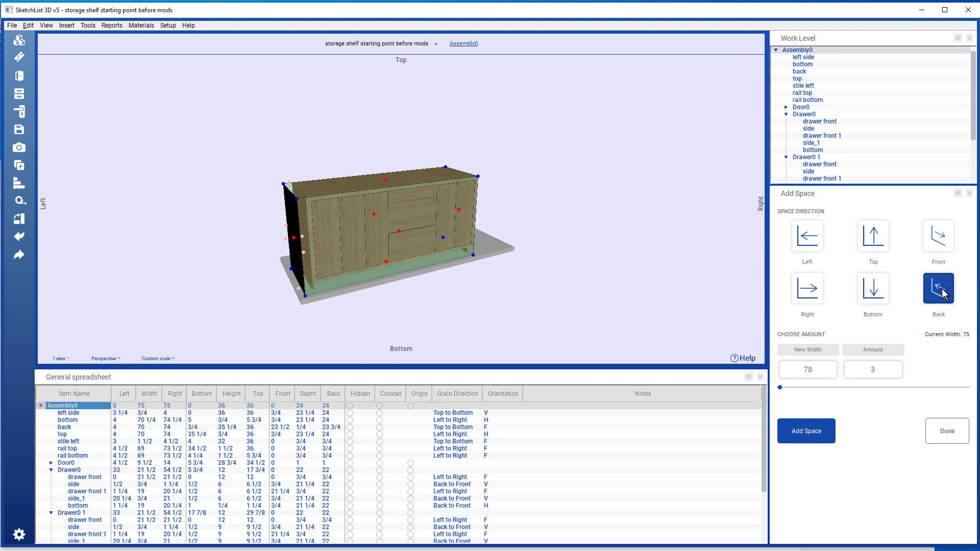
left_click(819, 371)
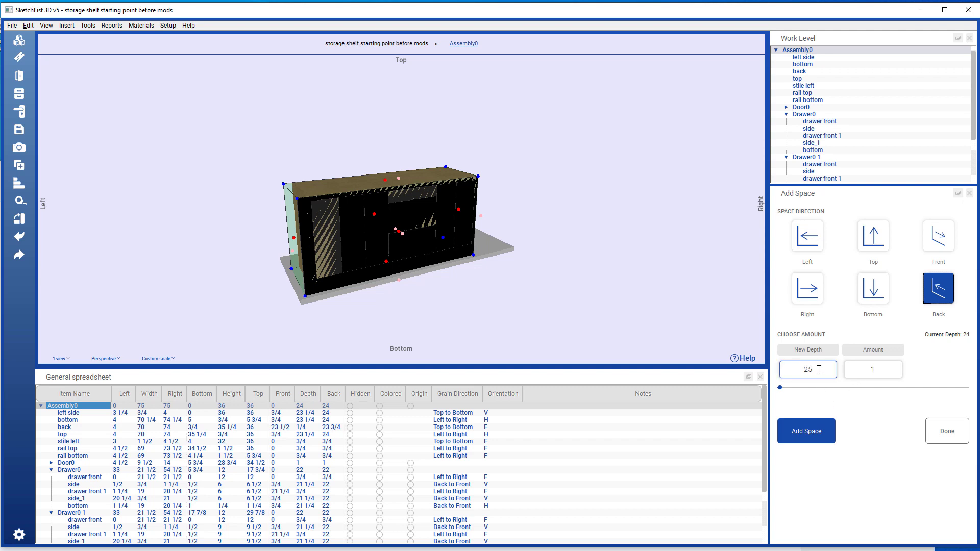
left_click(874, 369)
key("BackSpace")
type("3")
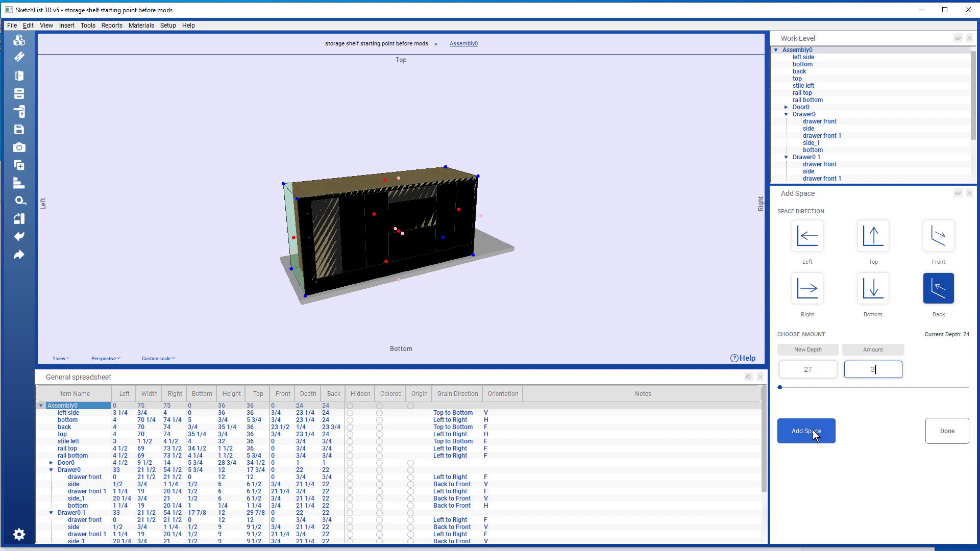
left_click(813, 434)
left_click(946, 432)
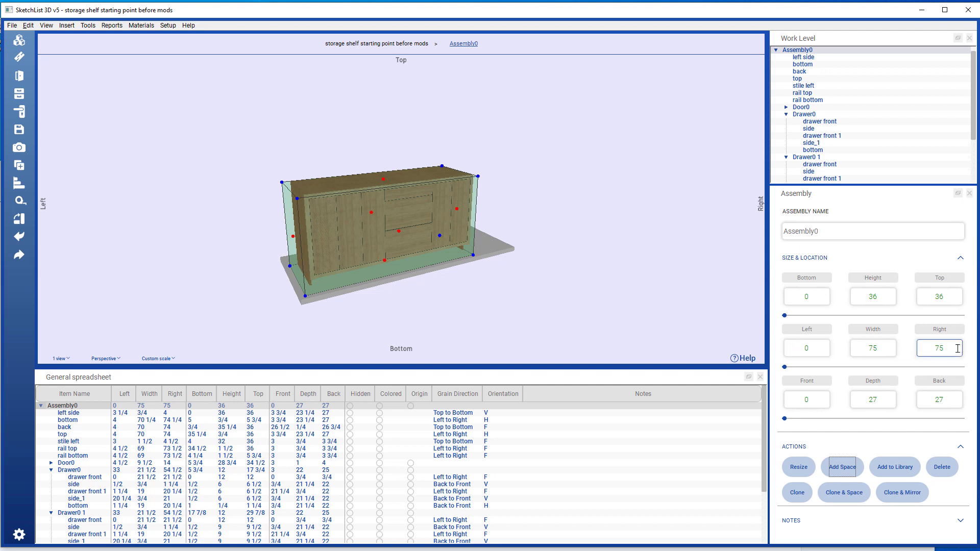
- Set the assembly width to 78 in
double_click(889, 348)
type("78")
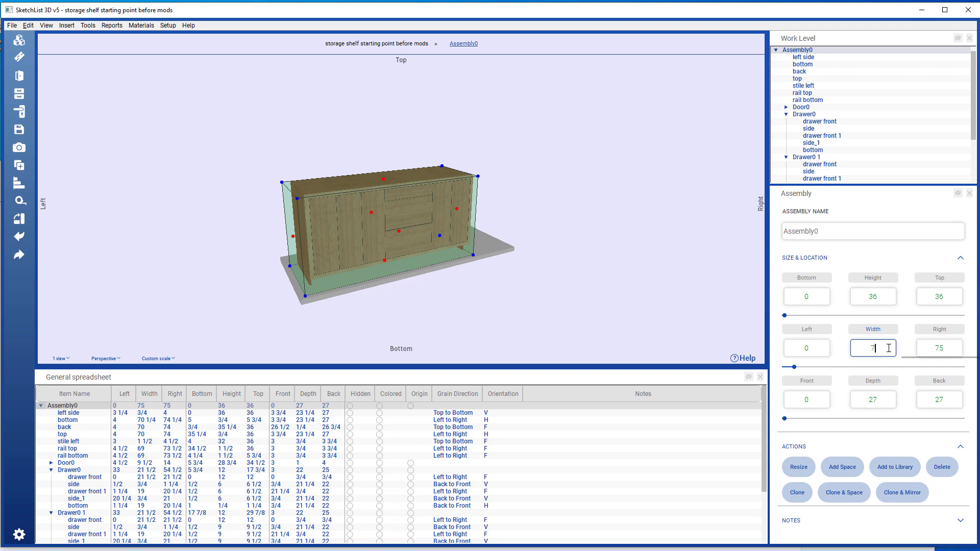
left_click(941, 332)
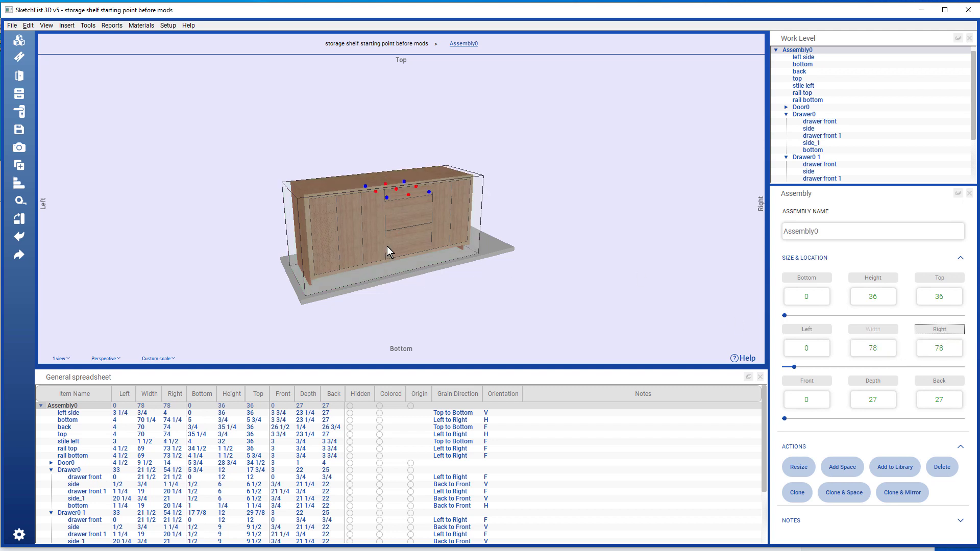
- Step into the cabinet and select the left door, Door0 1
left_click_drag(387, 264, 393, 300)
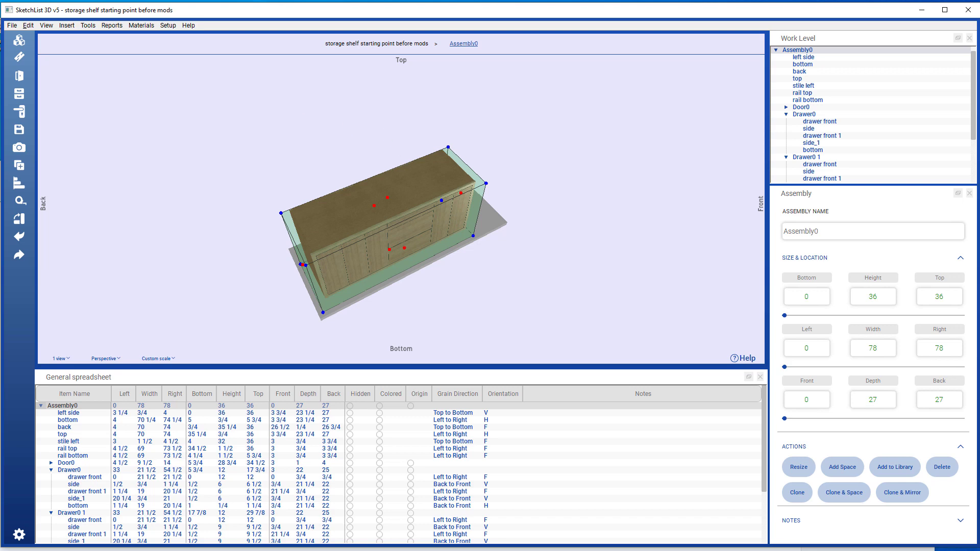
double_click(409, 240)
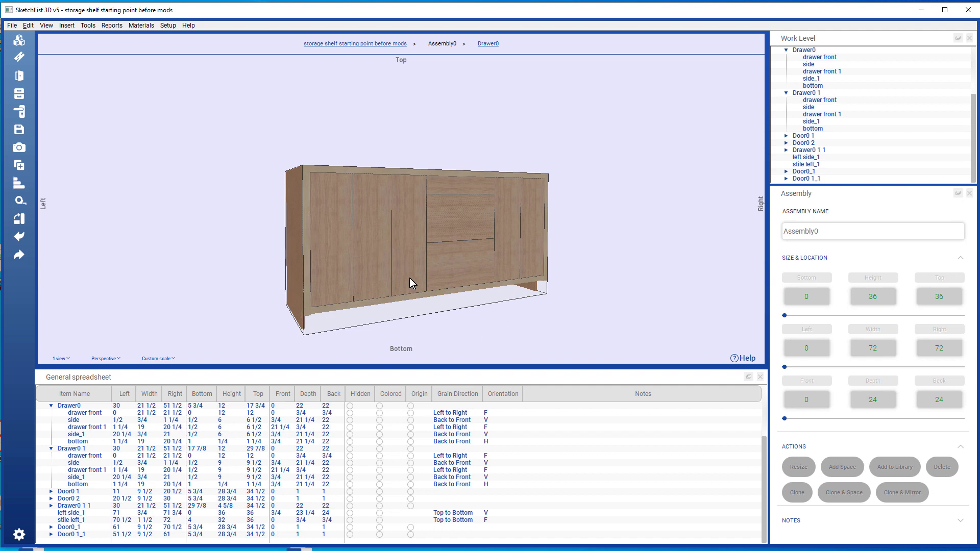
left_click(370, 259)
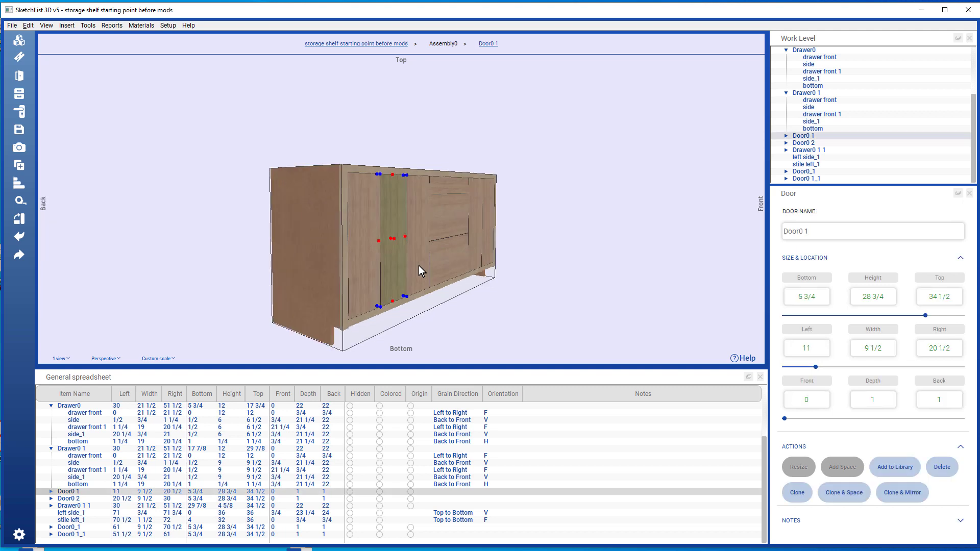